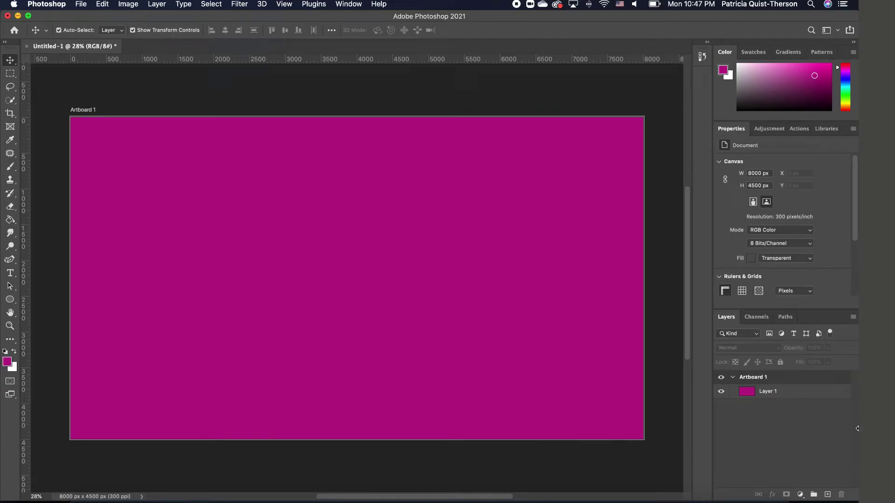
# - Add an empty Layer 2 above the magenta-filled Layer 1
pyautogui.click(828, 495)
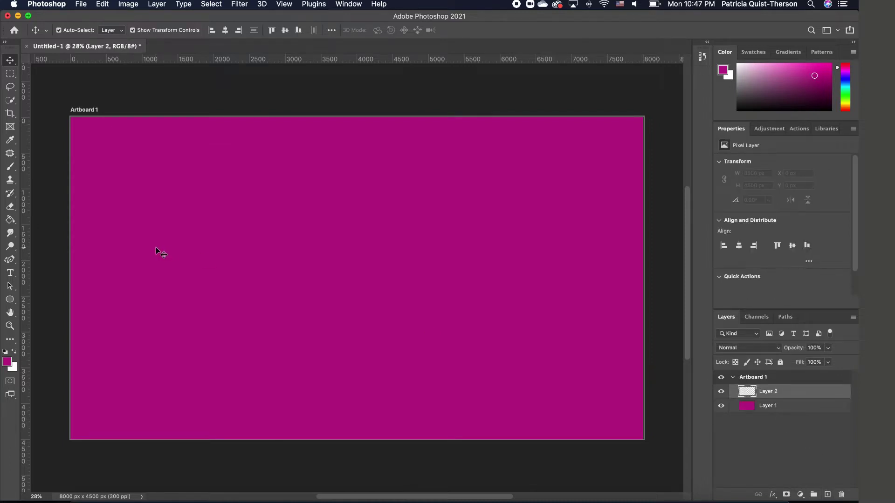
# - Set the Brush Tool to Soft Round at 460 px with 0% hardness
pyautogui.click(11, 172)
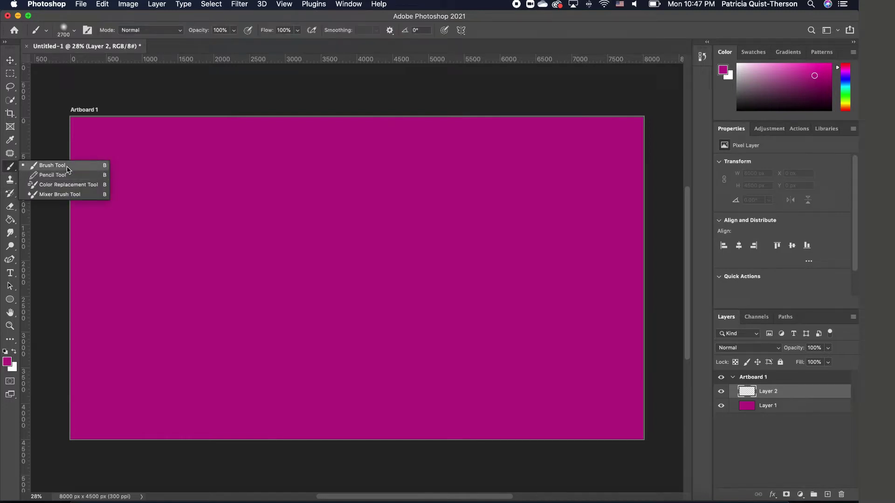
pyautogui.click(78, 166)
pyautogui.click(75, 32)
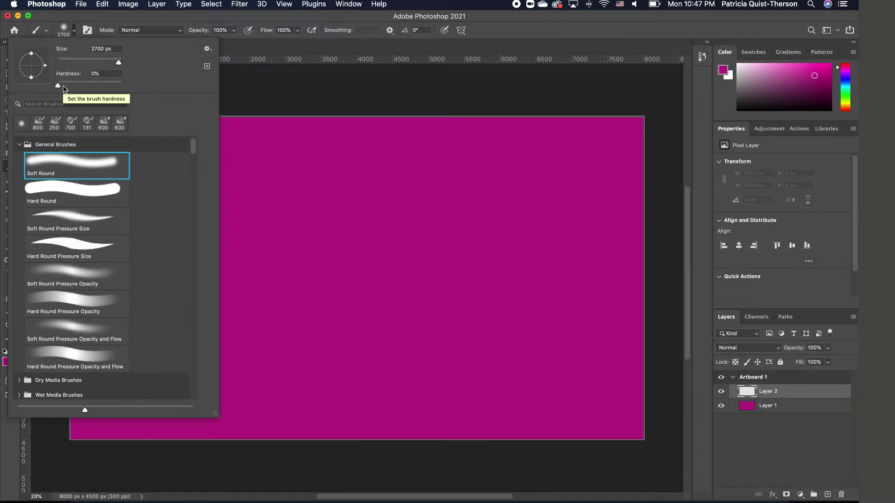
pyautogui.moveTo(118, 62)
pyautogui.mouseDown()
pyautogui.moveTo(104, 65)
pyautogui.moveTo(114, 62)
pyautogui.mouseUp()
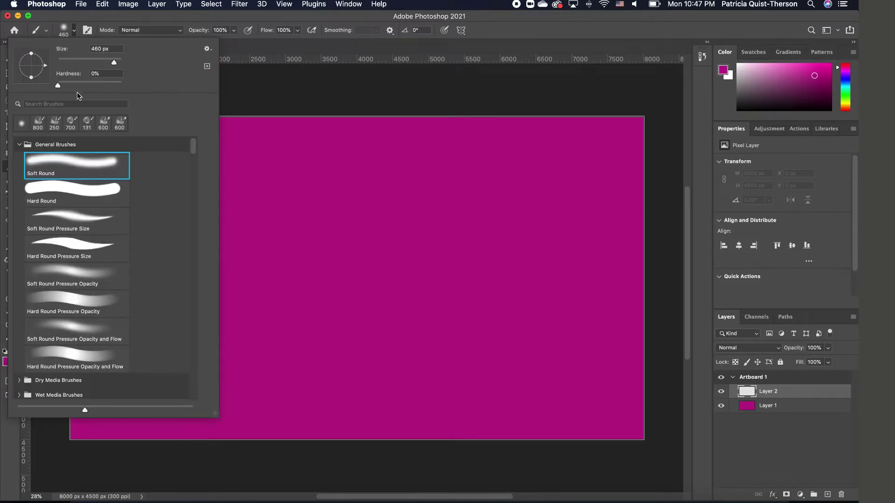
pyautogui.click(65, 31)
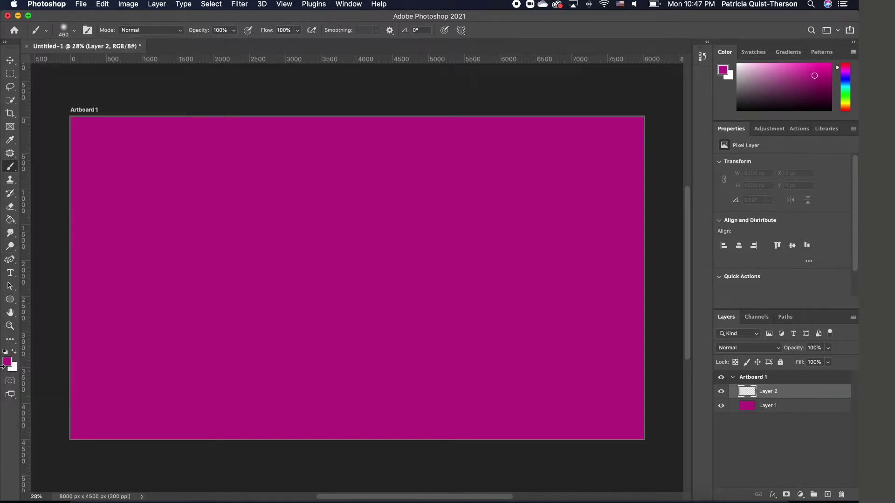
pyautogui.click(8, 365)
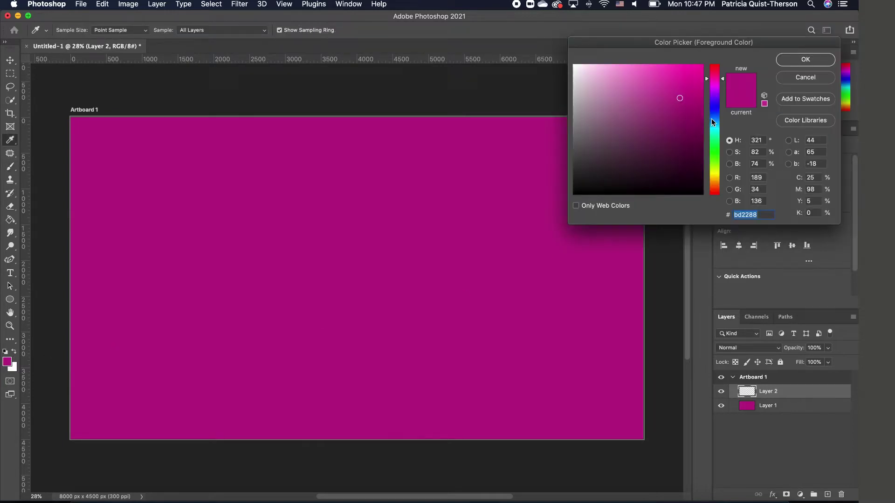
# - Set the foreground colour to bright cyan 05e7fb
pyautogui.moveTo(714, 123); pyautogui.dragTo(722, 128)
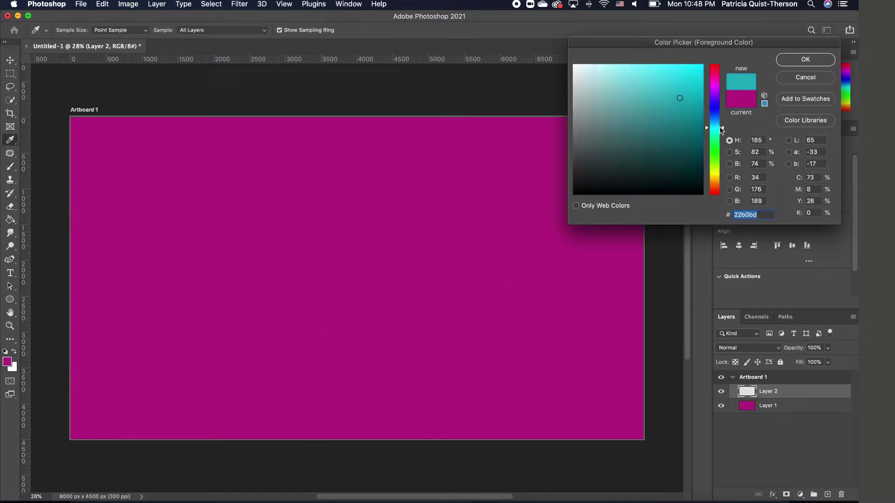
pyautogui.click(703, 67)
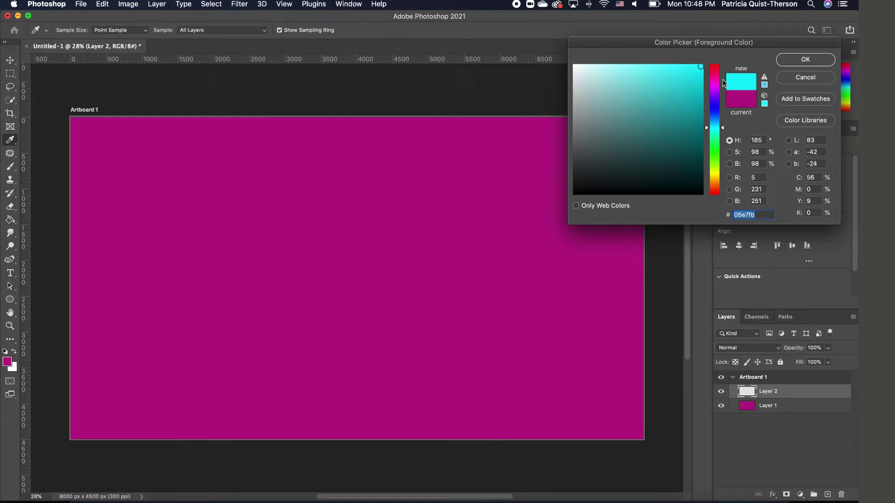
pyautogui.click(801, 59)
# - Enlarge the brush to 2600 px and paint a soft cyan curve up from the bottom
pyautogui.press('b')
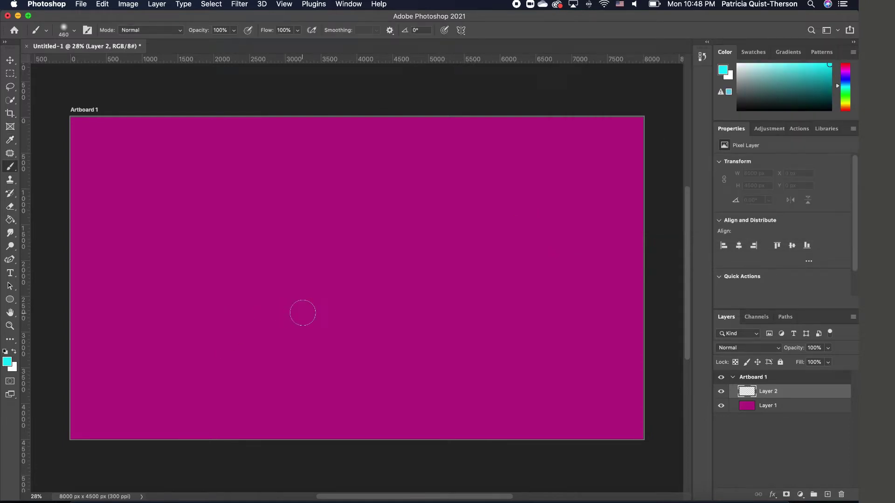
pyautogui.press(']')
pyautogui.press(']')
pyautogui.press(']')
pyautogui.press(']')
pyautogui.press(']')
pyautogui.press(']')
pyautogui.press(']')
pyautogui.press(']')
pyautogui.press(']')
pyautogui.press(']')
pyautogui.press(']')
pyautogui.press(']')
pyautogui.press(']')
pyautogui.press(']')
pyautogui.press(']')
pyautogui.press(']')
pyautogui.press(']')
pyautogui.press(']')
pyautogui.press(']')
pyautogui.press(']')
pyautogui.press(']')
pyautogui.press(']')
pyautogui.moveTo(285, 445)
pyautogui.mouseDown()
pyautogui.moveTo(405, 232)
pyautogui.moveTo(619, 236)
pyautogui.moveTo(599, 204)
pyautogui.moveTo(536, 217)
pyautogui.moveTo(434, 317)
pyautogui.moveTo(399, 289)
pyautogui.mouseUp()
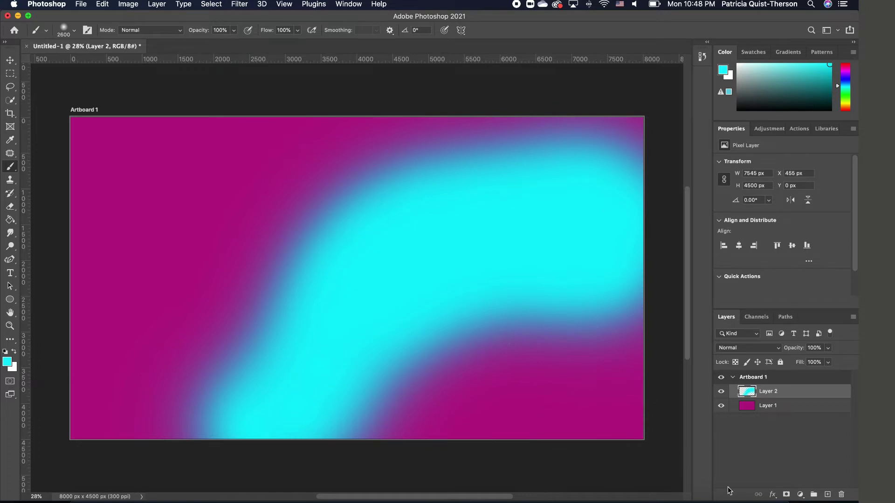
# - Add Layer 3 and set the foreground colour to yellow fbc405
pyautogui.click(829, 494)
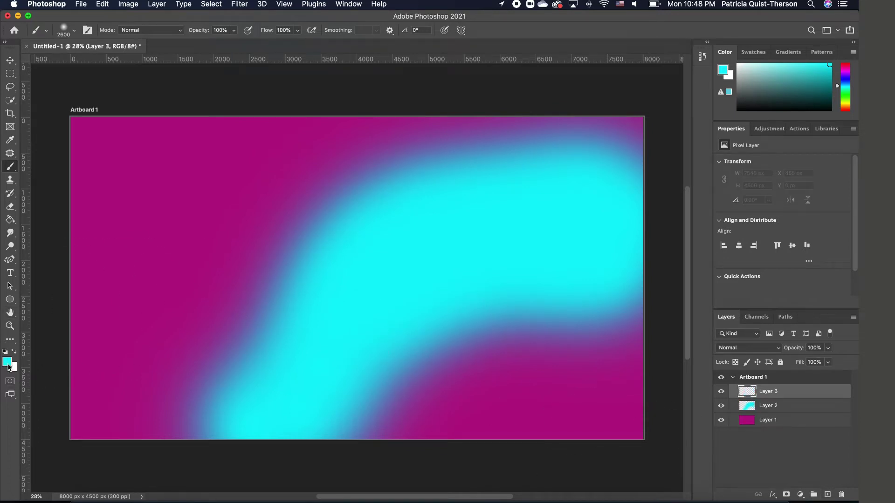
pyautogui.click(8, 364)
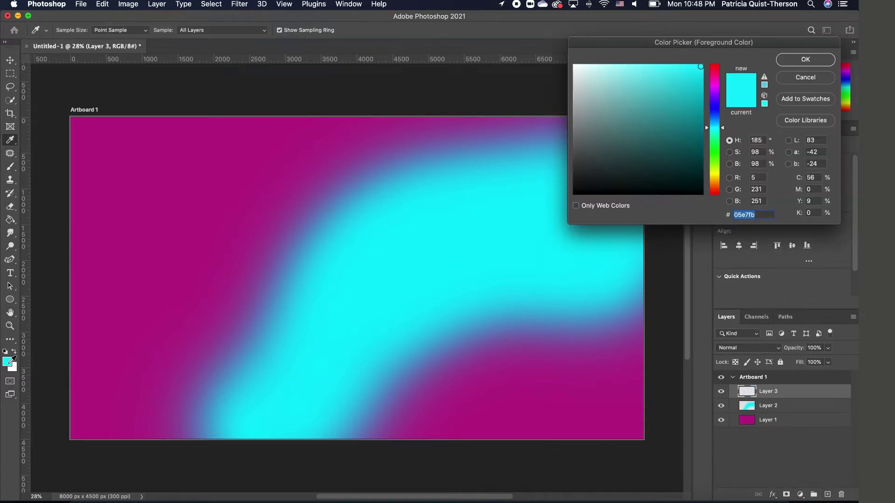
pyautogui.click(716, 168)
pyautogui.moveTo(723, 167); pyautogui.dragTo(722, 179)
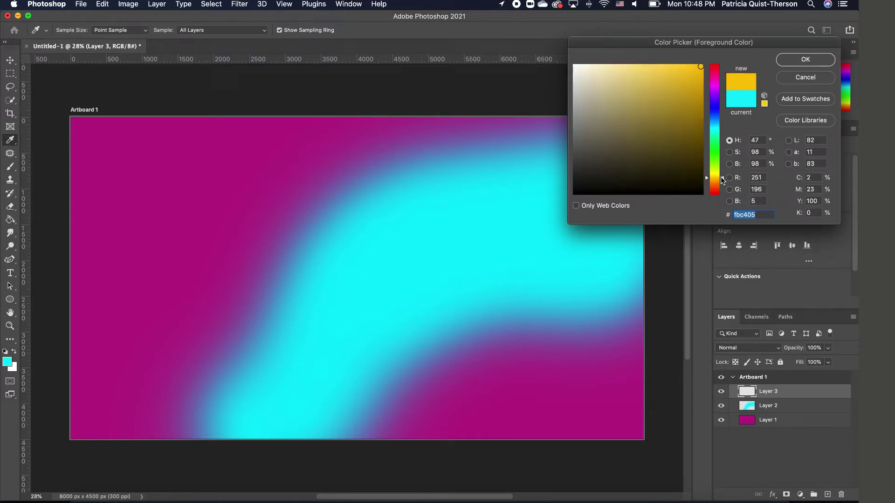
pyautogui.click(805, 61)
# - Paint a soft yellow sweep across the lower right, then add empty Layer 4
pyautogui.press('b')
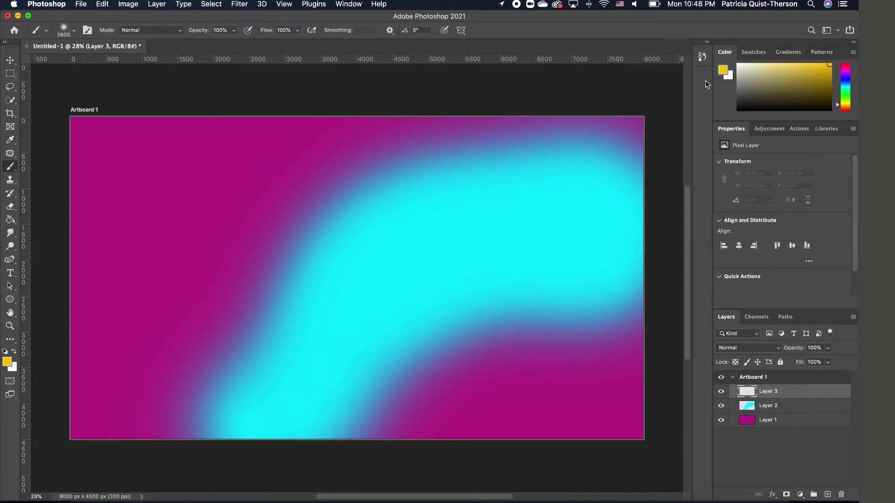
pyautogui.moveTo(420, 439)
pyautogui.mouseDown()
pyautogui.moveTo(424, 379)
pyautogui.moveTo(445, 344)
pyautogui.moveTo(533, 326)
pyautogui.moveTo(582, 331)
pyautogui.moveTo(543, 336)
pyautogui.moveTo(477, 304)
pyautogui.moveTo(616, 299)
pyautogui.mouseUp()
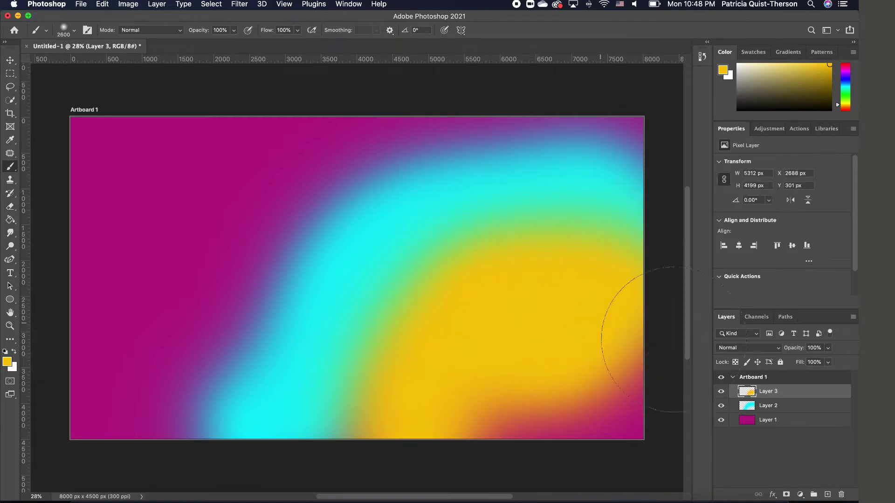
pyautogui.click(828, 495)
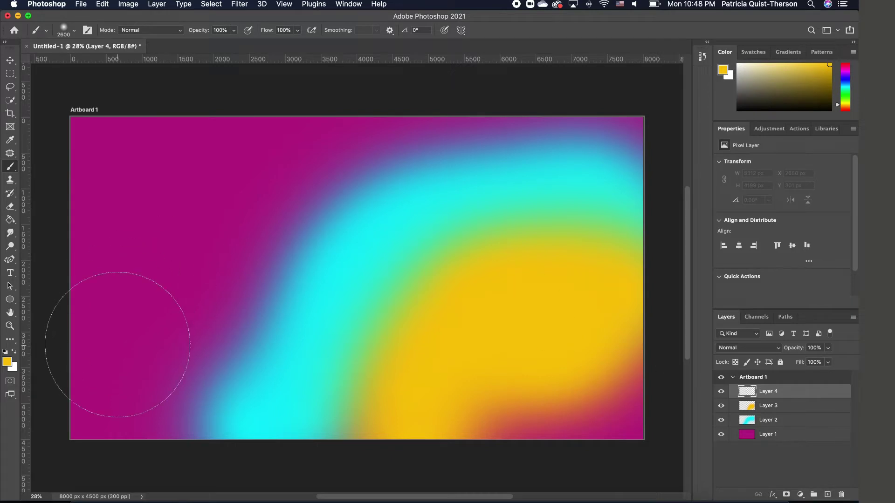
# - Paint soft blue 052dfb up the left side on Layer 4
pyautogui.click(7, 362)
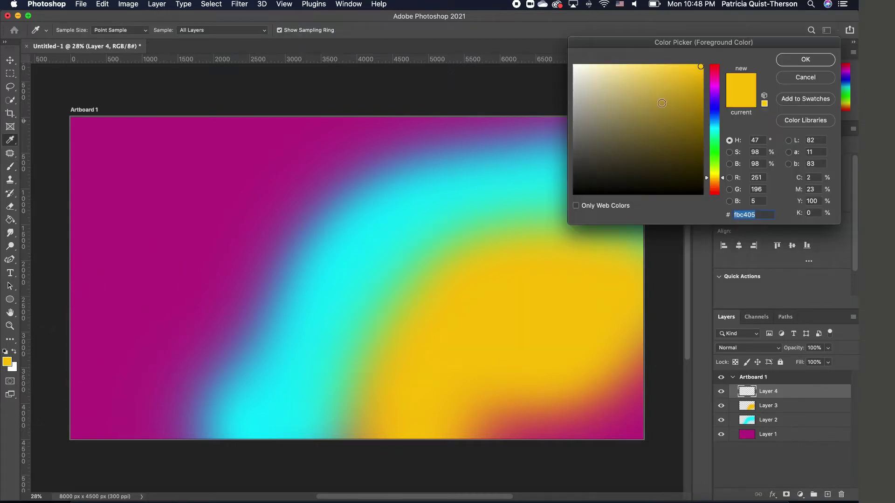
pyautogui.click(717, 111)
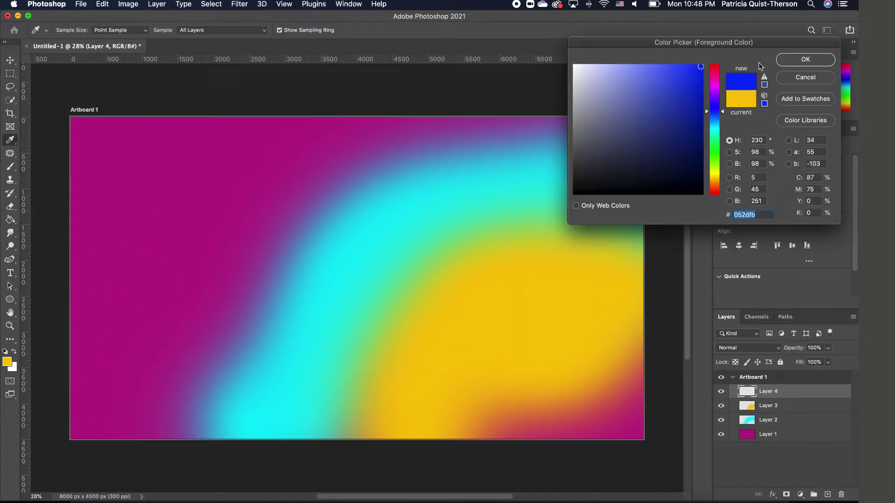
pyautogui.click(806, 59)
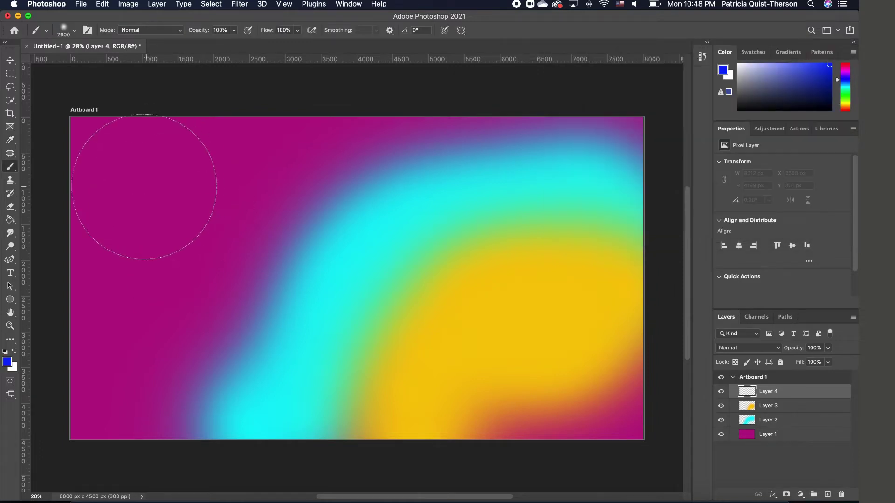
pyautogui.moveTo(100, 340)
pyautogui.mouseDown()
pyautogui.moveTo(115, 278)
pyautogui.moveTo(143, 306)
pyautogui.moveTo(135, 380)
pyautogui.moveTo(86, 413)
pyautogui.moveTo(103, 472)
pyautogui.moveTo(183, 461)
pyautogui.moveTo(242, 414)
pyautogui.mouseUp()
# - On Layer 2, sample the canvas cyan and brush it across the top
pyautogui.click(770, 421)
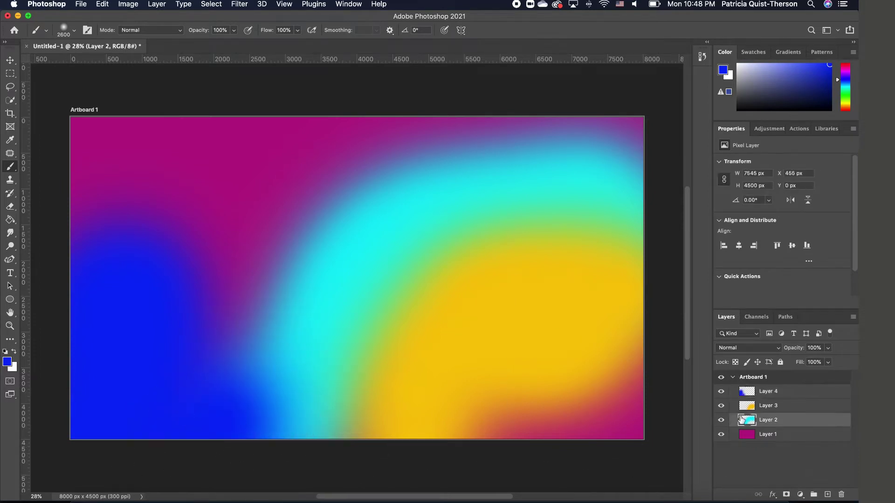
pyautogui.click(8, 362)
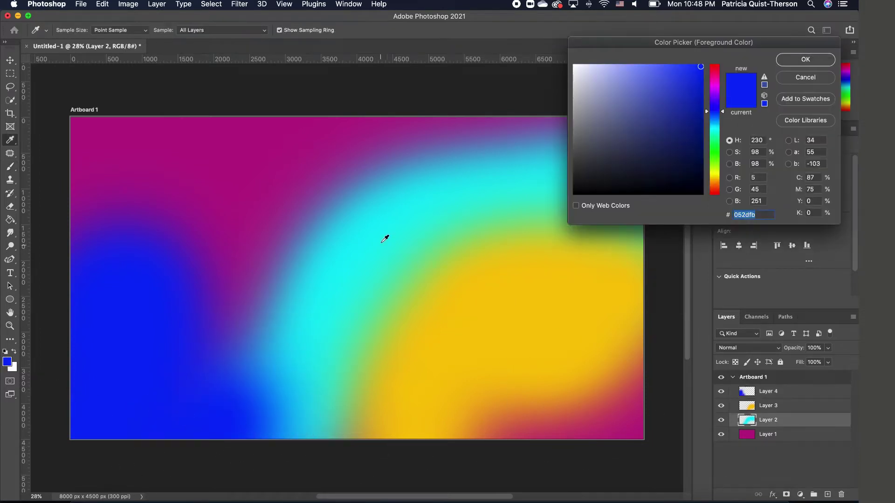
pyautogui.click(391, 220)
pyautogui.click(798, 65)
pyautogui.press('b')
pyautogui.moveTo(354, 196)
pyautogui.mouseDown()
pyautogui.moveTo(450, 150)
pyautogui.moveTo(410, 137)
pyautogui.moveTo(377, 143)
pyautogui.moveTo(329, 196)
pyautogui.moveTo(286, 267)
pyautogui.moveTo(276, 320)
pyautogui.mouseUp()
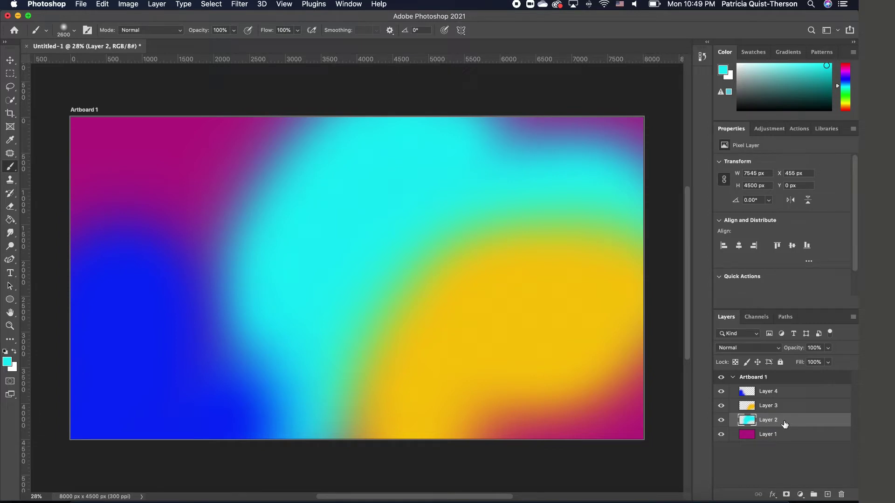
# - Apply a 1000-pixel Gaussian Blur to the cyan Layer 2
pyautogui.click(239, 3)
pyautogui.moveTo(309, 142)
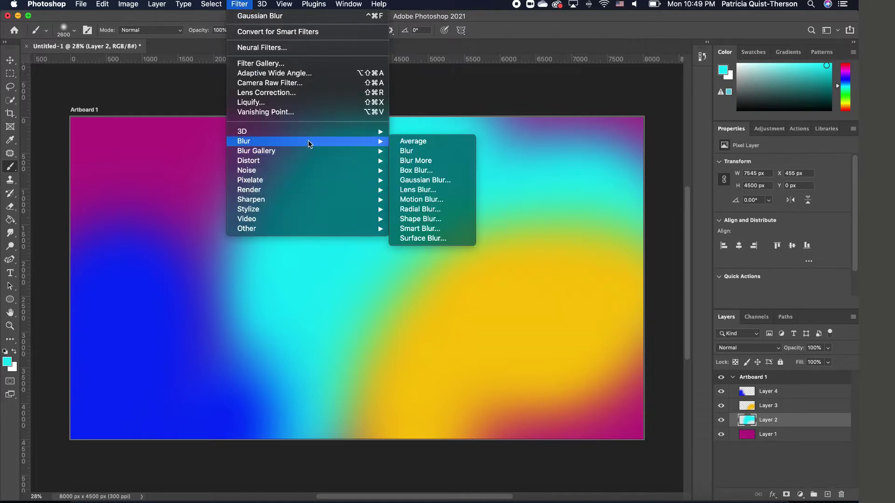
pyautogui.click(429, 181)
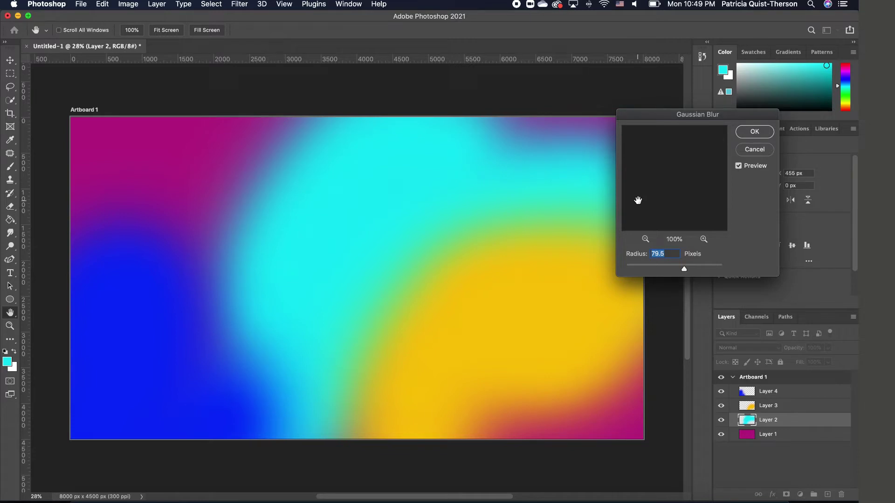
pyautogui.moveTo(685, 268); pyautogui.dragTo(724, 266)
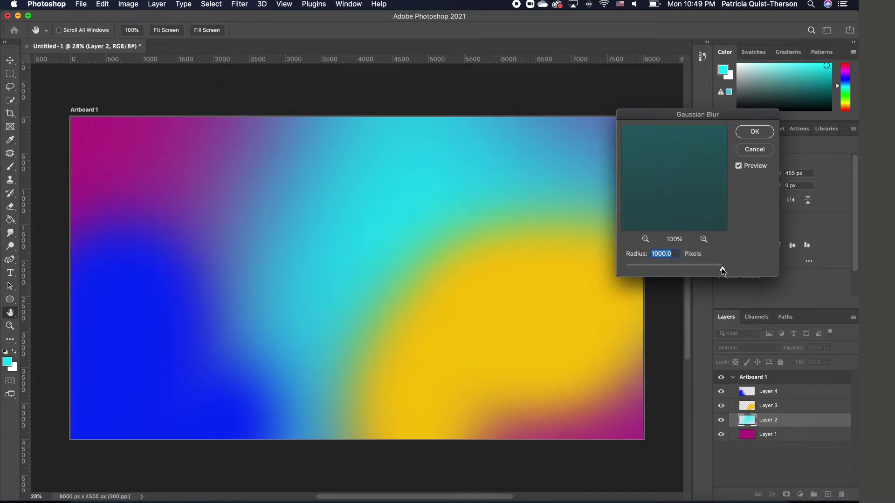
pyautogui.click(754, 133)
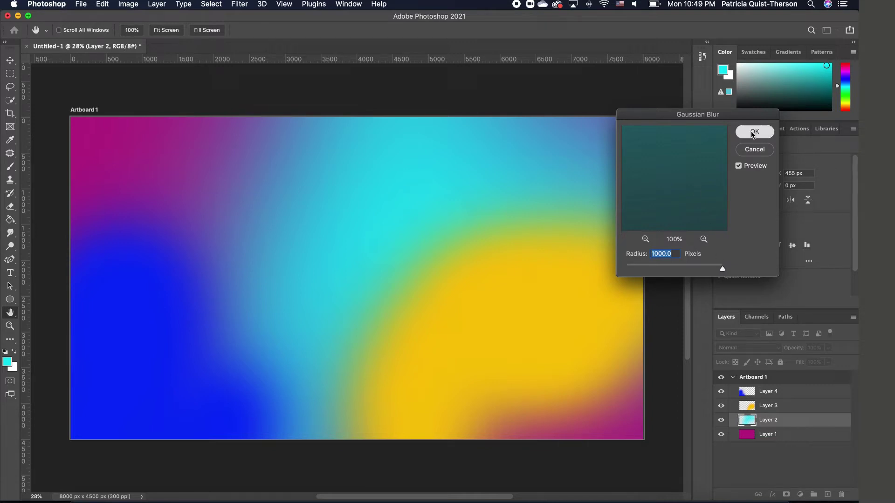
# - Apply the same 1000-pixel Gaussian Blur to the blue Layer 4
pyautogui.click(778, 394)
pyautogui.click(247, 6)
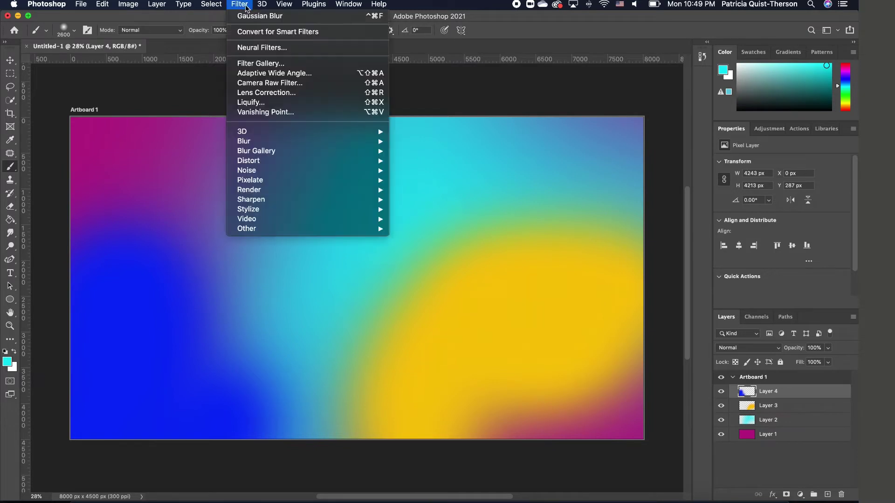
pyautogui.moveTo(259, 142)
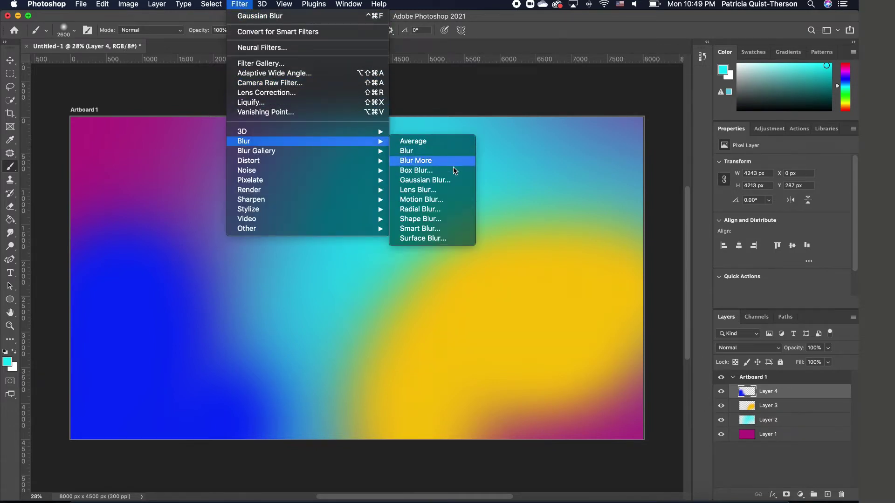
pyautogui.click(434, 181)
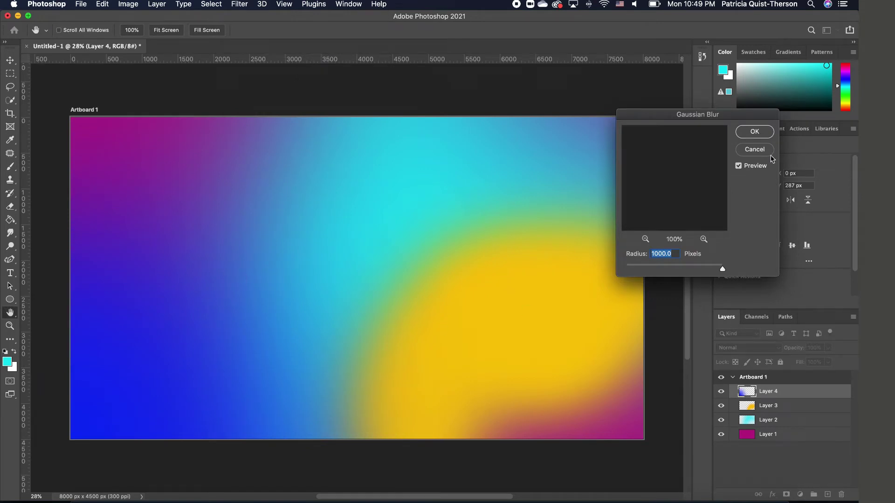
pyautogui.click(753, 133)
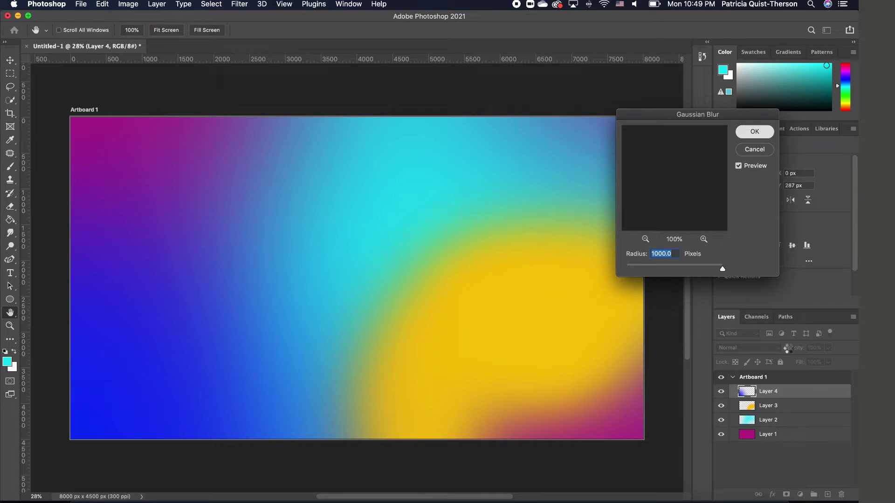
pyautogui.press('b')
pyautogui.click(786, 409)
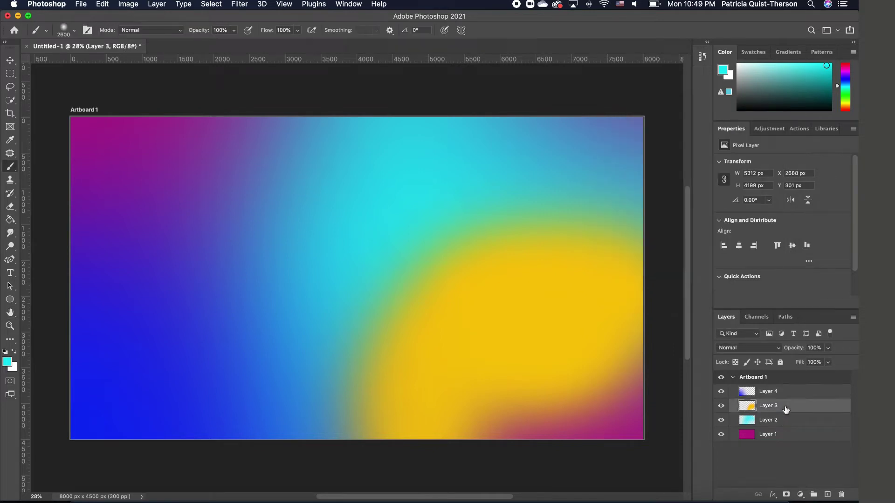
# - Reapply the last Gaussian Blur to the yellow Layer 3
pyautogui.click(241, 5)
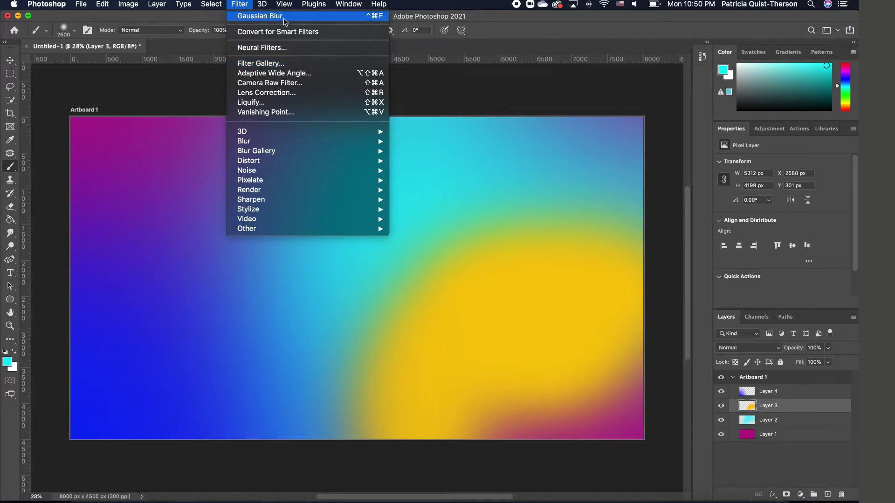
pyautogui.click(284, 19)
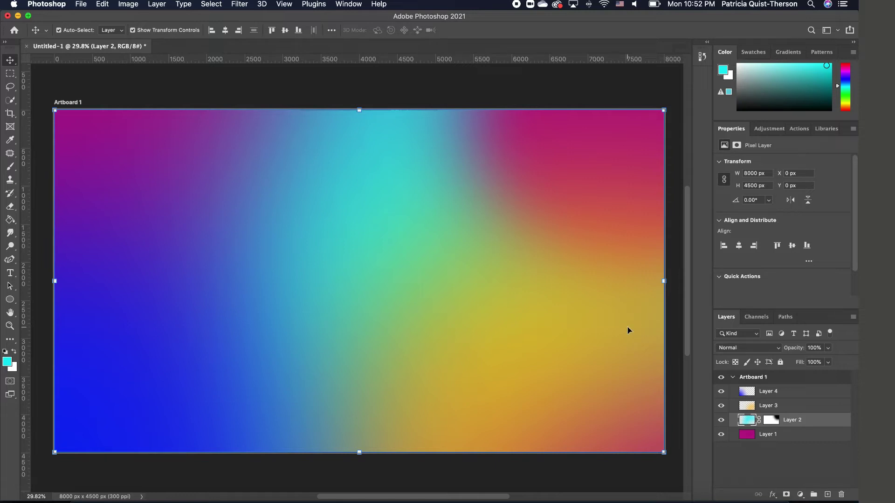
# - Create a new document and add a gradient fill using a pink-to-purple Purples preset
pyautogui.press('super+n')
pyautogui.click(601, 424)
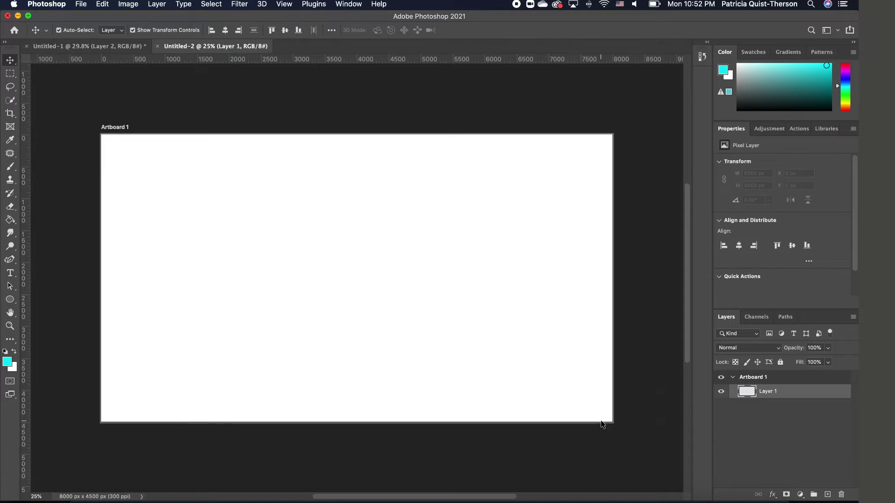
pyautogui.click(800, 495)
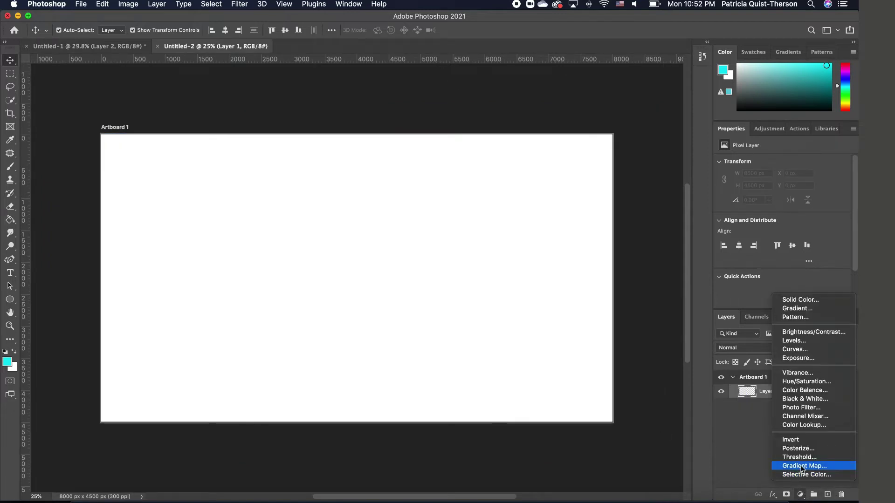
pyautogui.click(801, 309)
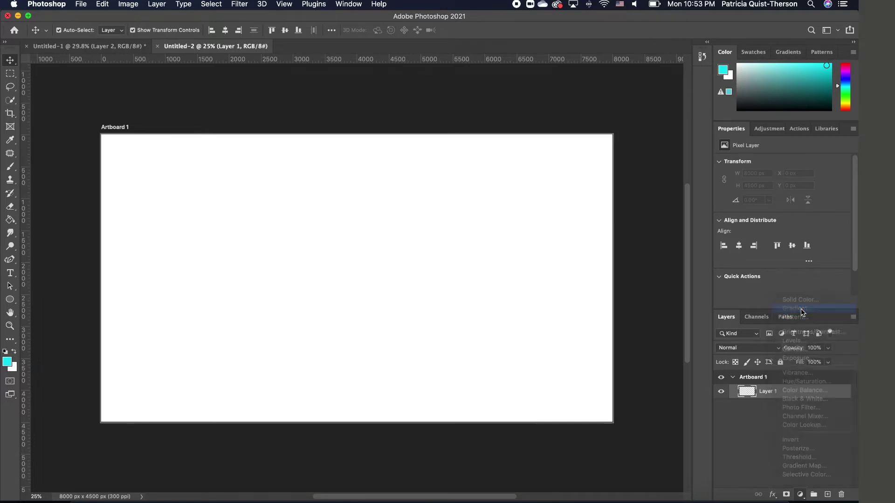
pyautogui.click(482, 116)
pyautogui.click(690, 259)
pyautogui.scroll(-4, 709, 263)
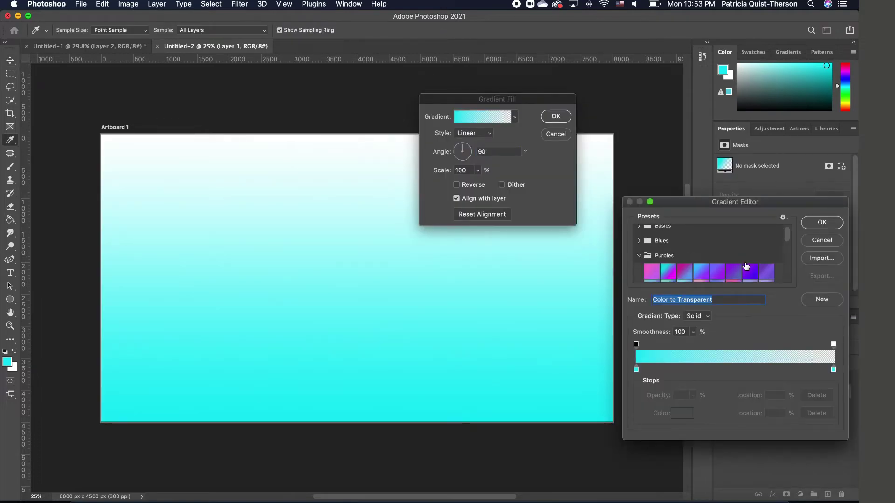
pyautogui.click(701, 245)
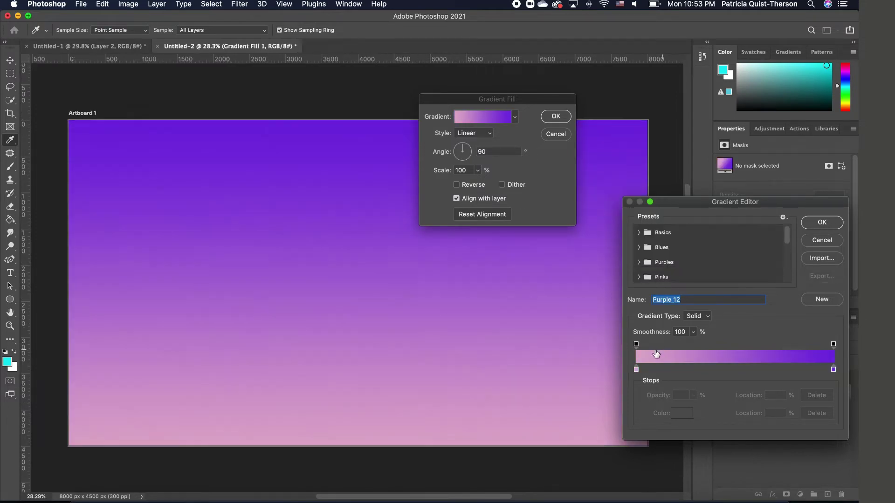
# - Recolour the gradient stops to pink ed9aca and lavender d2c0ef and apply the fill
pyautogui.click(636, 369)
pyautogui.click(683, 413)
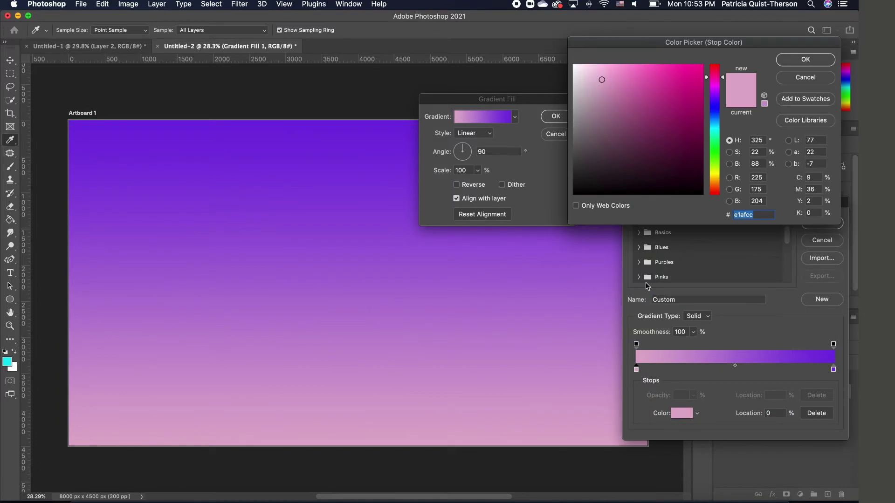
pyautogui.click(678, 85)
pyautogui.moveTo(670, 74)
pyautogui.mouseDown()
pyautogui.moveTo(653, 93)
pyautogui.moveTo(619, 74)
pyautogui.mouseUp()
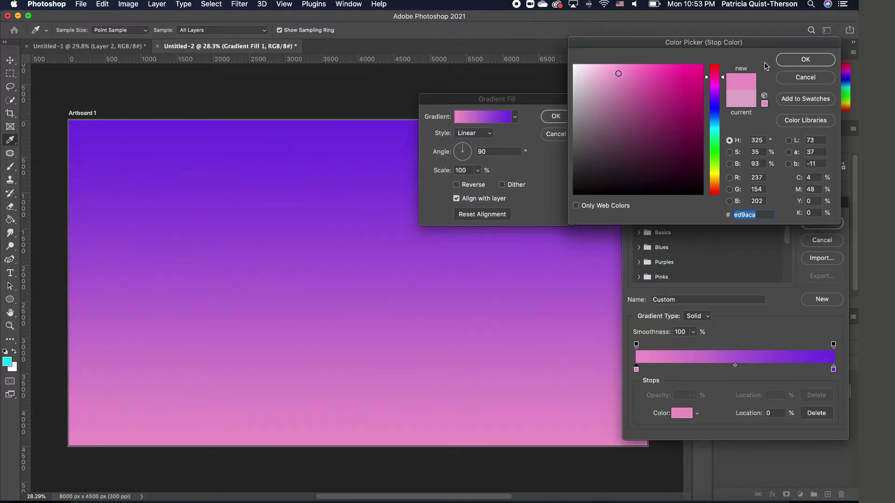
pyautogui.click(806, 60)
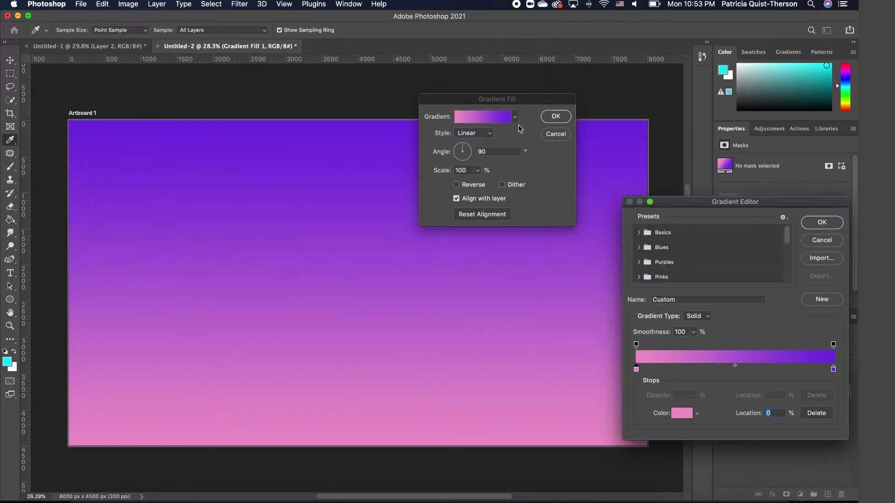
pyautogui.click(833, 369)
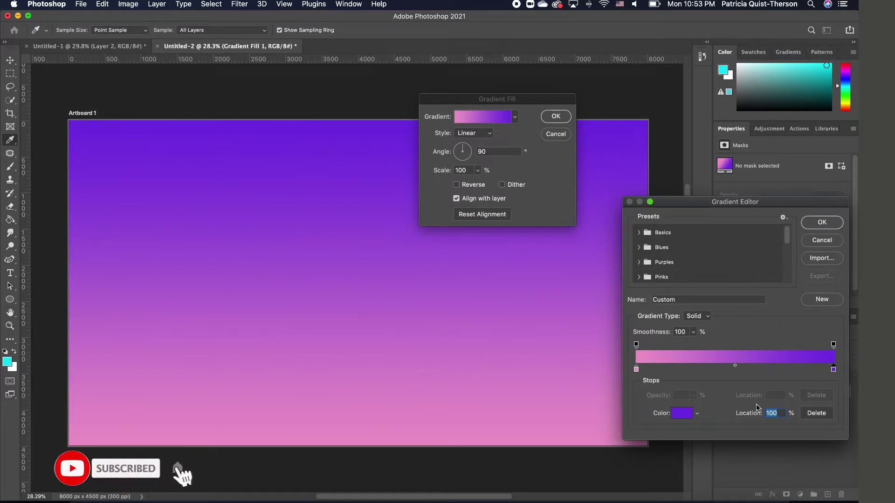
pyautogui.click(680, 413)
pyautogui.moveTo(619, 68); pyautogui.dragTo(599, 72)
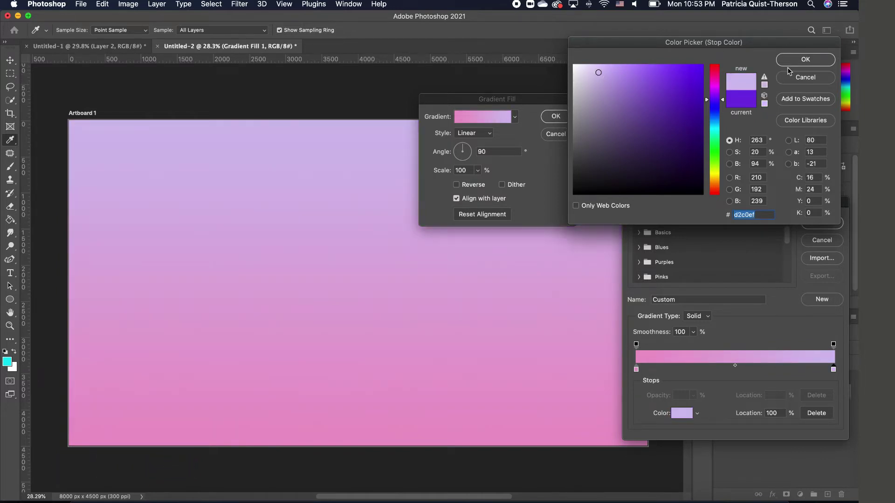
pyautogui.click(803, 61)
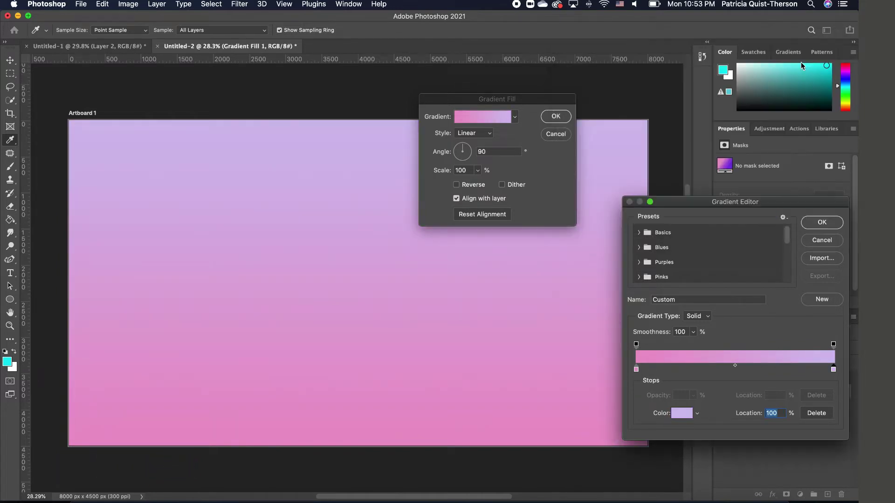
pyautogui.click(820, 223)
pyautogui.click(556, 118)
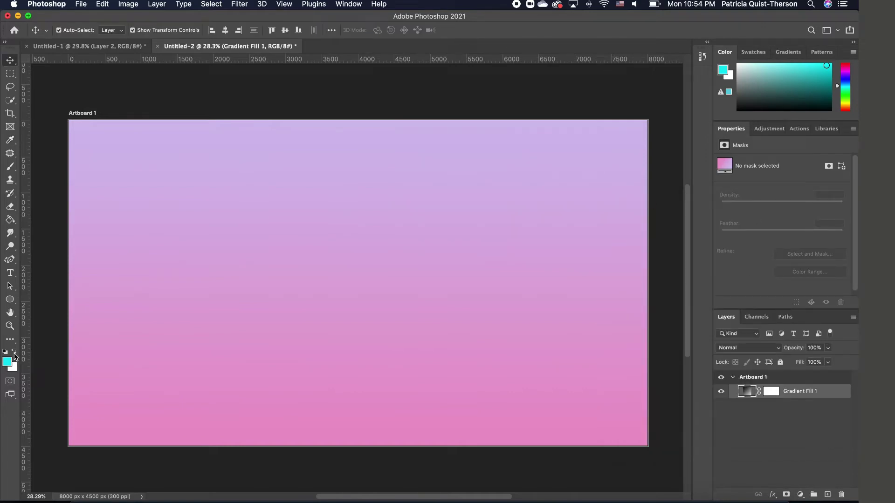
# - Draw Ellipse 1, a white-filled circle near the canvas centre, and select its layer
pyautogui.click(10, 300)
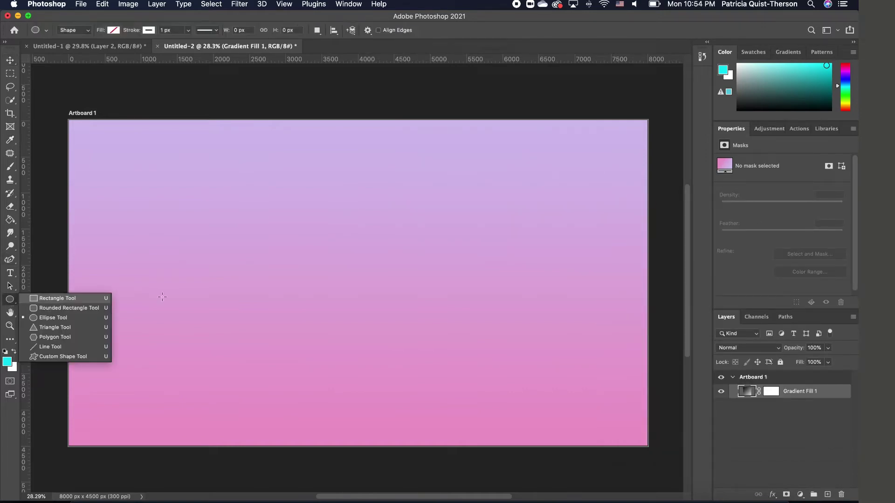
pyautogui.click(50, 319)
pyautogui.moveTo(294, 219); pyautogui.dragTo(427, 356)
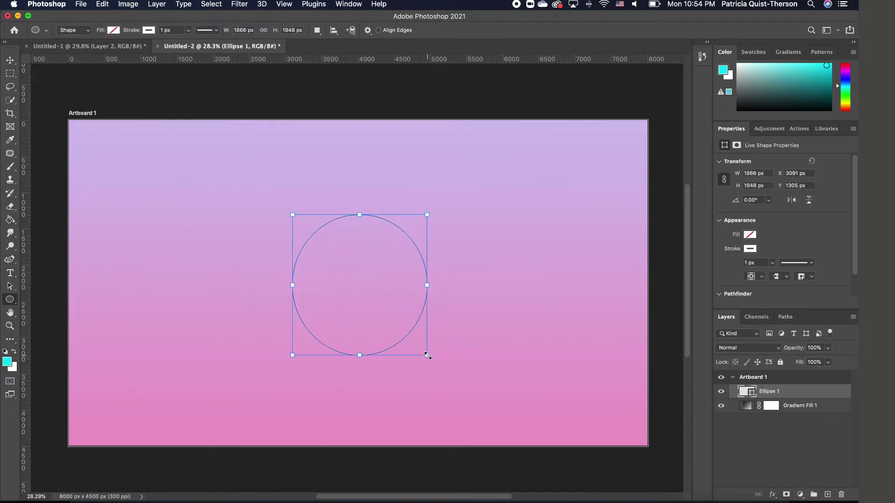
pyautogui.click(750, 235)
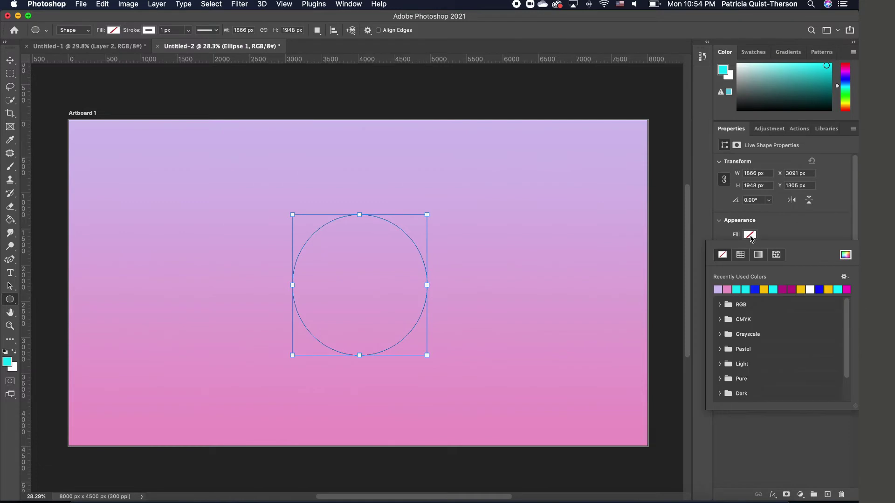
pyautogui.click(811, 289)
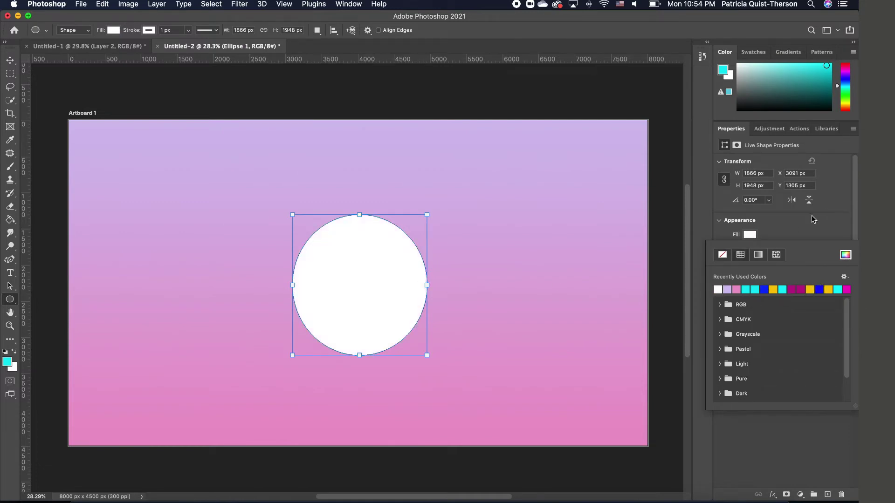
pyautogui.click(837, 201)
pyautogui.press('v')
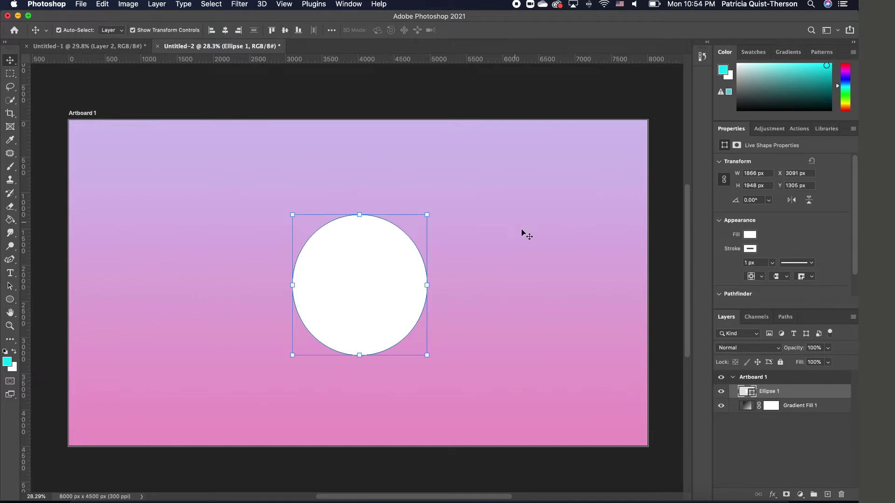
pyautogui.click(802, 406)
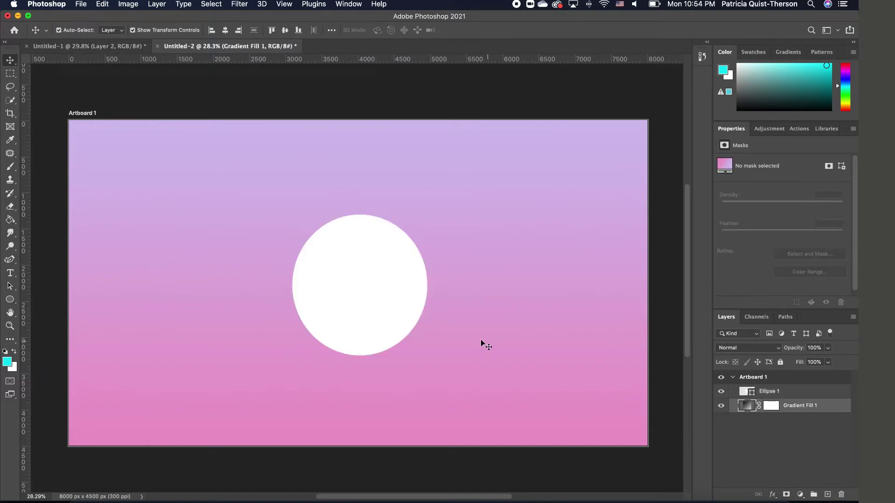
pyautogui.click(422, 310)
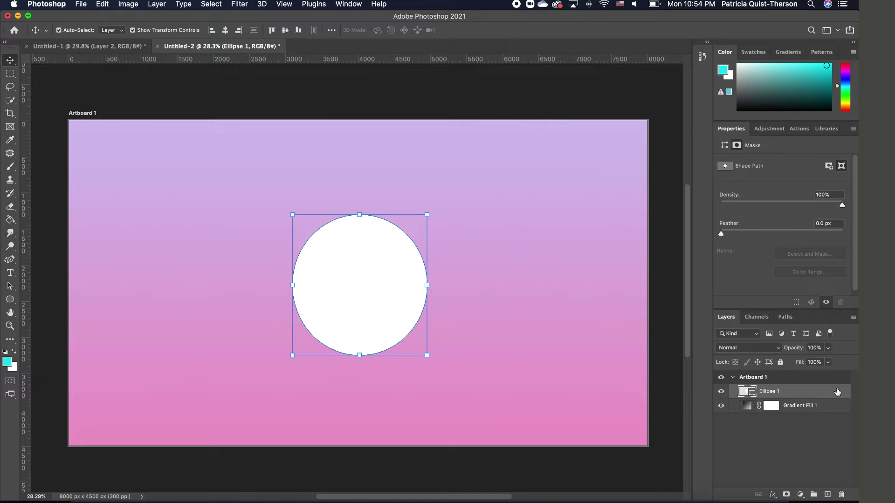
# - Give Ellipse 1 a Multiply Gradient Overlay at 76% opacity, 22° angle, plus Inner Shadow
pyautogui.doubleClick(847, 394)
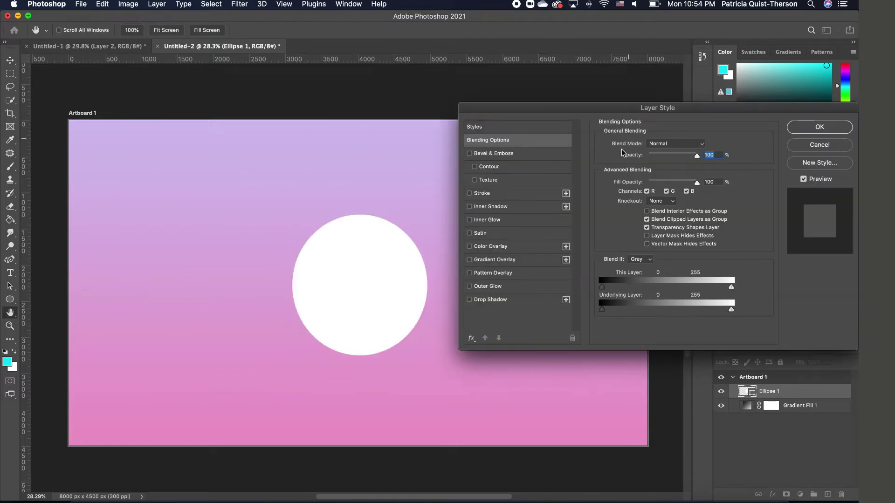
pyautogui.click(470, 261)
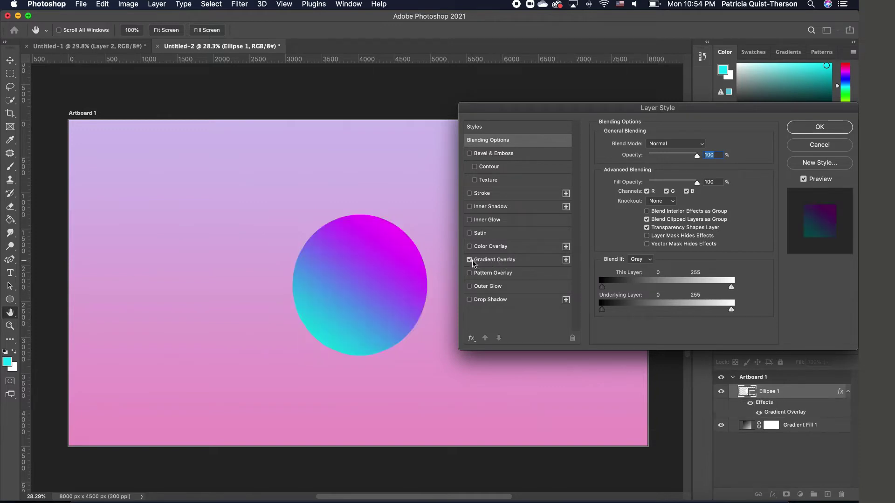
pyautogui.click(527, 262)
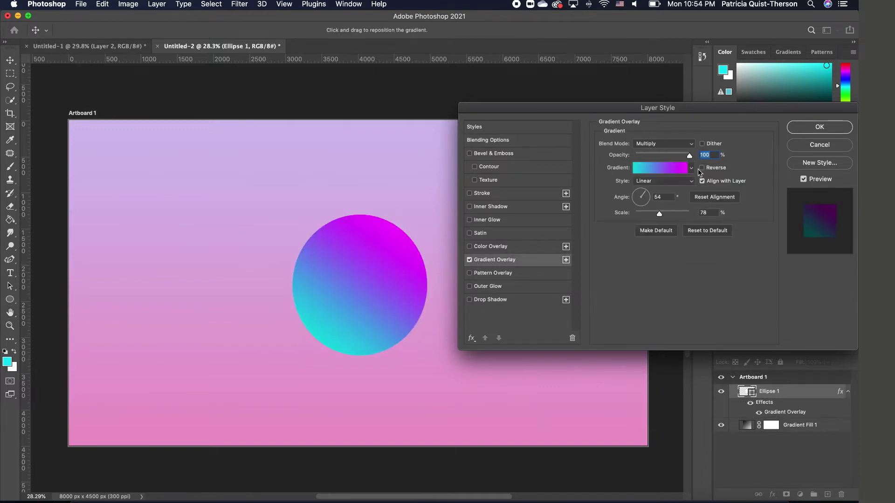
pyautogui.moveTo(685, 155); pyautogui.dragTo(677, 160)
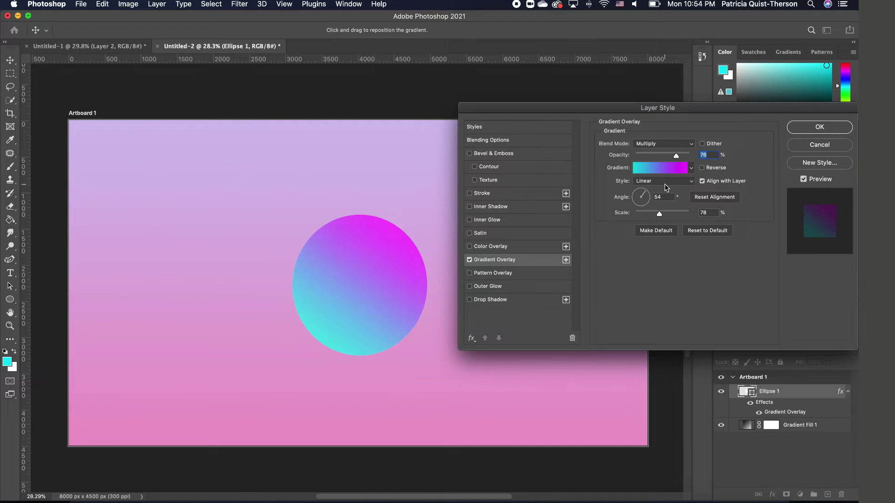
pyautogui.moveTo(651, 198); pyautogui.dragTo(650, 196)
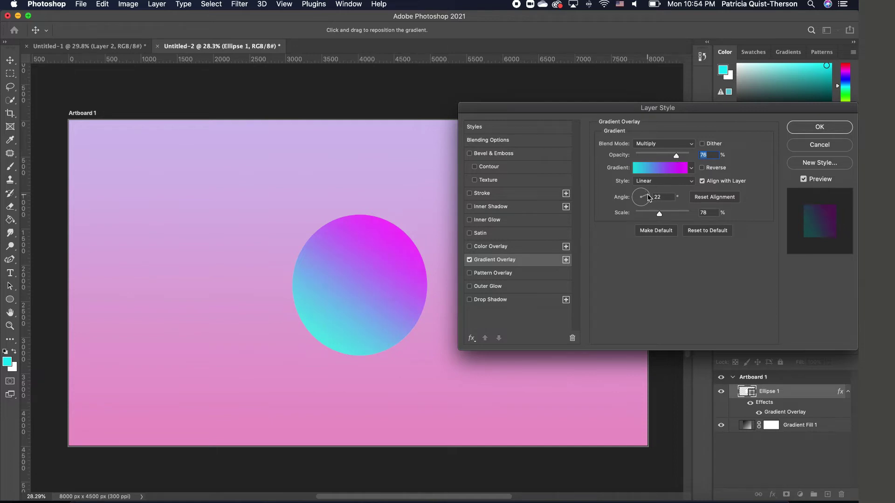
pyautogui.click(470, 207)
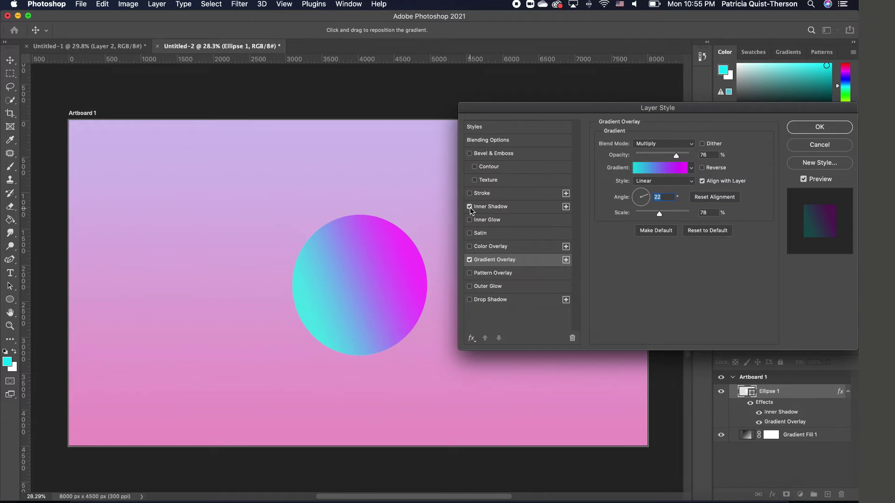
# - Set the sphere's Inner Shadow to Color Dodge, 34° angle, 47 px distance, 8% choke, 237 px size
pyautogui.click(533, 211)
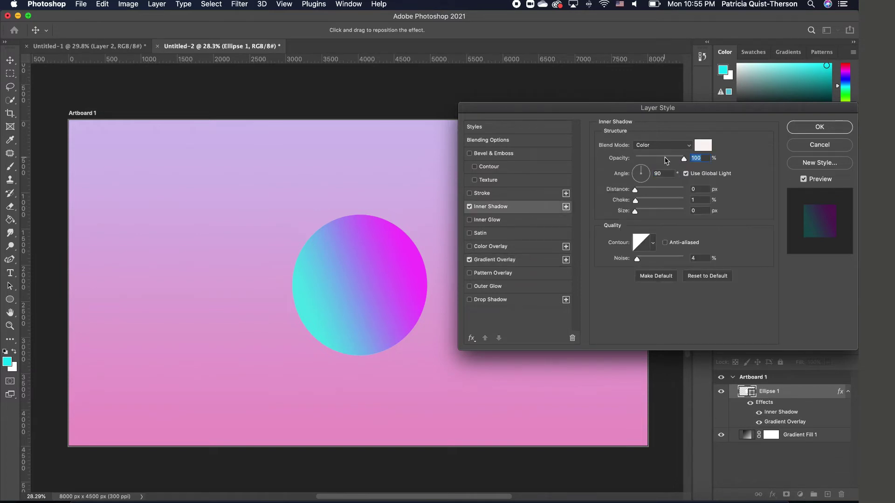
pyautogui.click(685, 149)
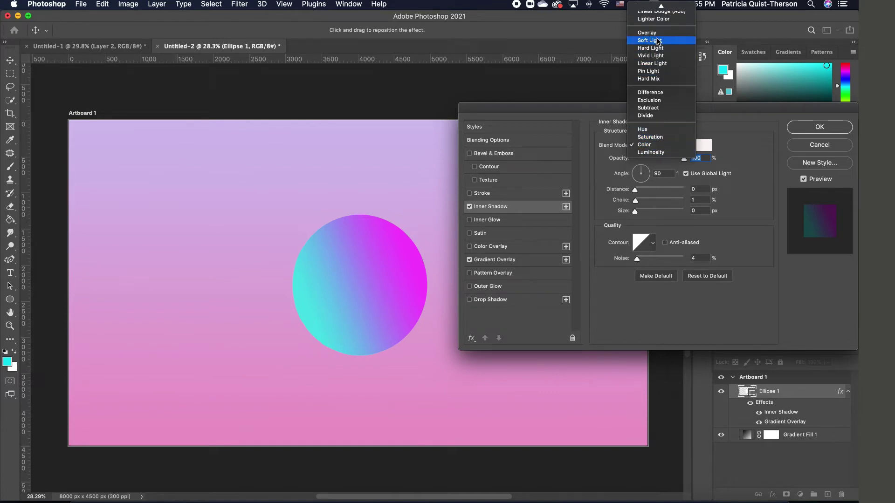
pyautogui.scroll(3, 665, 28)
pyautogui.click(652, 80)
pyautogui.moveTo(636, 189)
pyautogui.mouseDown()
pyautogui.moveTo(646, 191)
pyautogui.moveTo(644, 212)
pyautogui.moveTo(689, 219)
pyautogui.mouseUp()
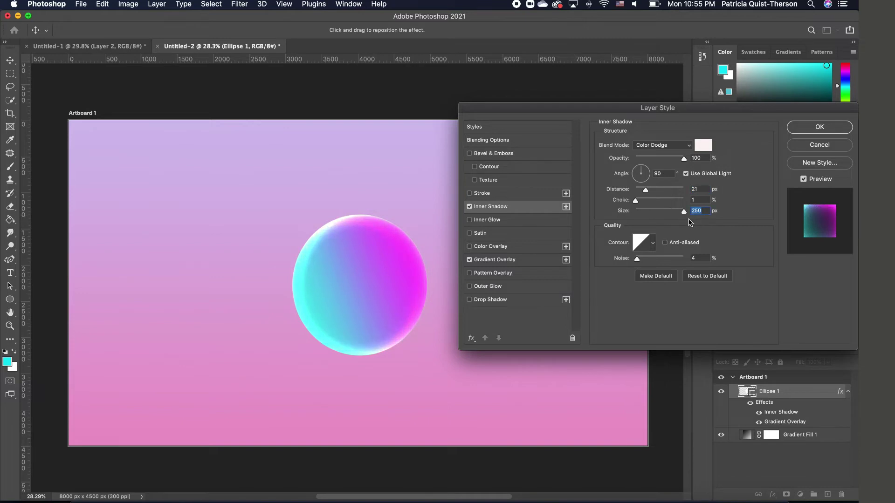
pyautogui.click(639, 201)
pyautogui.moveTo(645, 190); pyautogui.dragTo(659, 190)
pyautogui.click(645, 172)
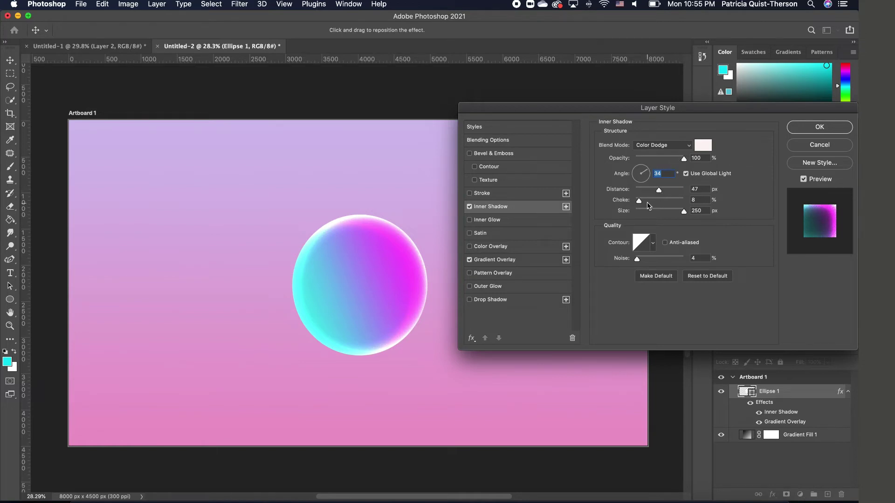
pyautogui.moveTo(684, 213); pyautogui.dragTo(674, 213)
pyautogui.click(519, 219)
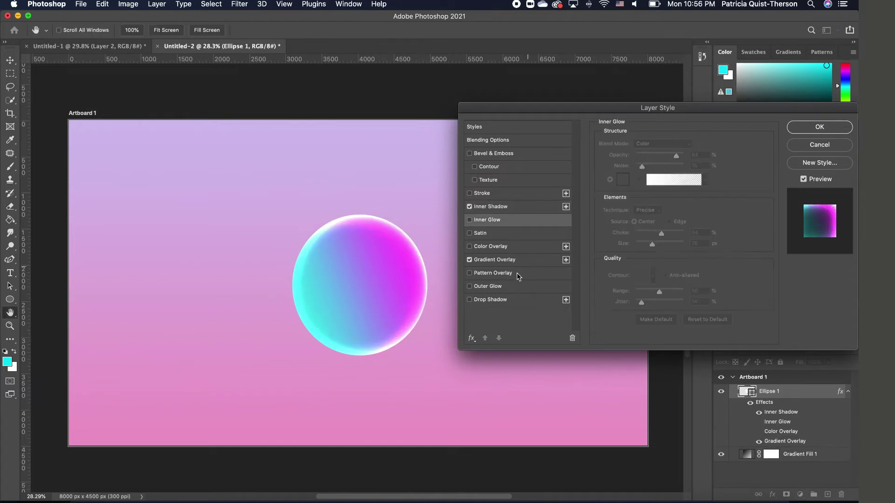
# - Add a magenta Multiply Drop Shadow, 72% opacity, 23 px distance, 250 px size, and apply the style
pyautogui.click(470, 301)
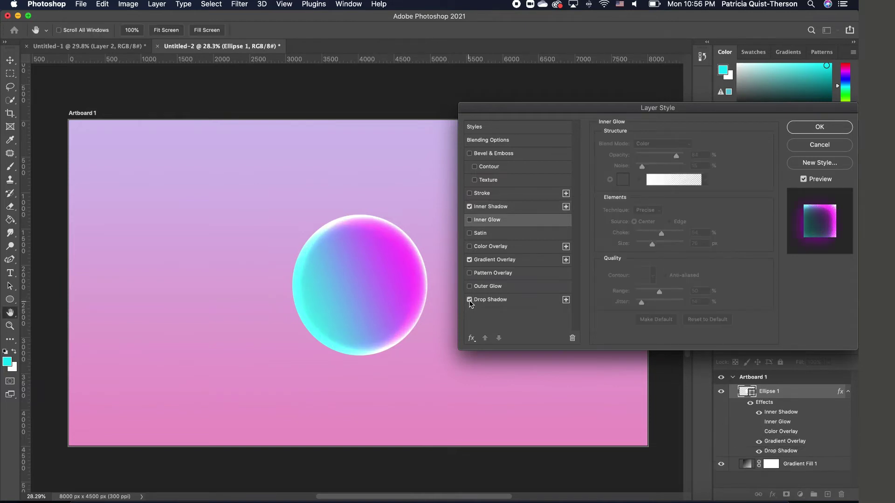
pyautogui.click(530, 301)
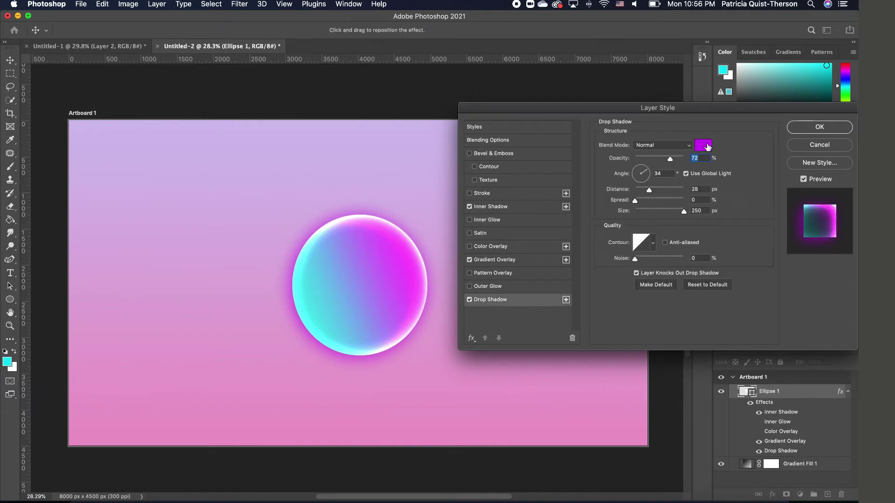
pyautogui.click(689, 146)
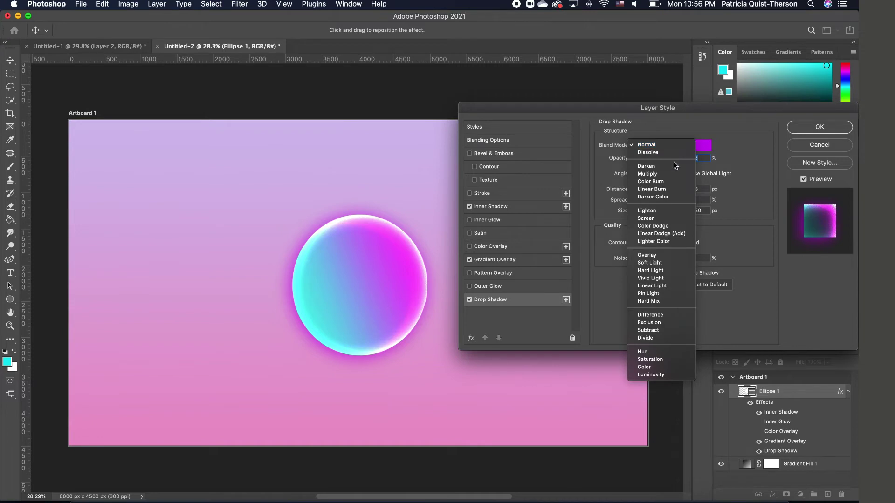
pyautogui.press('Escape')
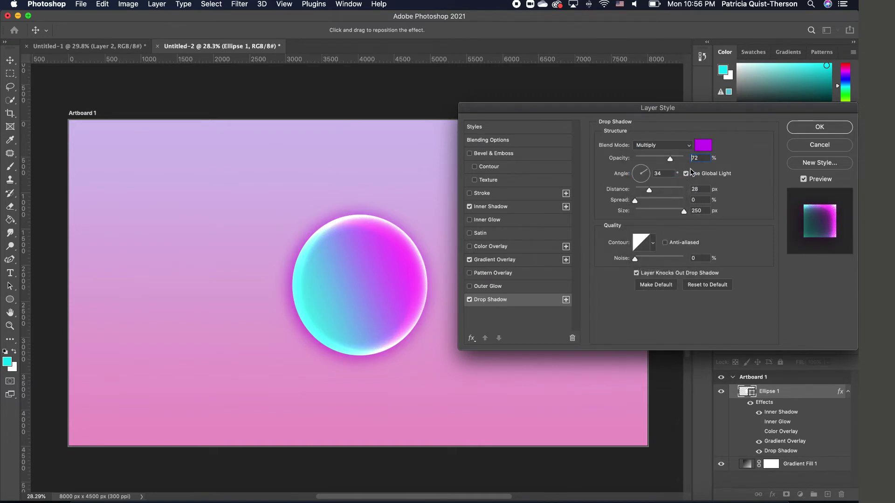
pyautogui.moveTo(635, 203); pyautogui.dragTo(672, 194)
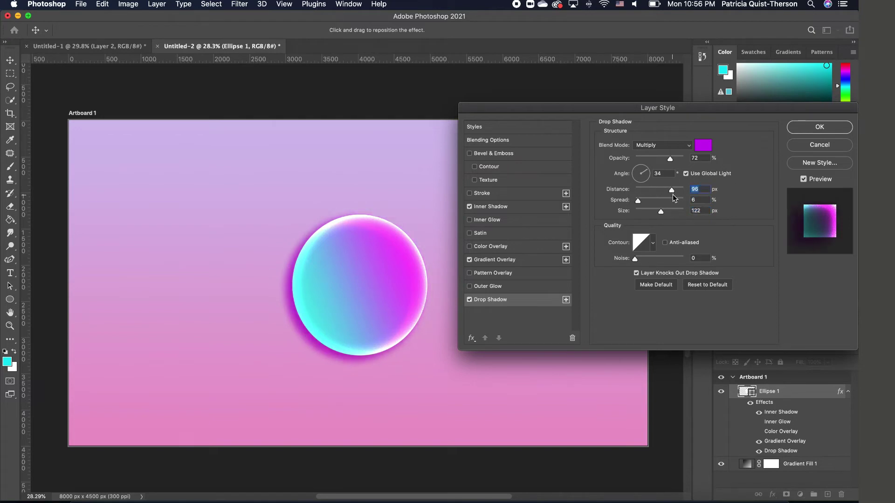
pyautogui.click(706, 212)
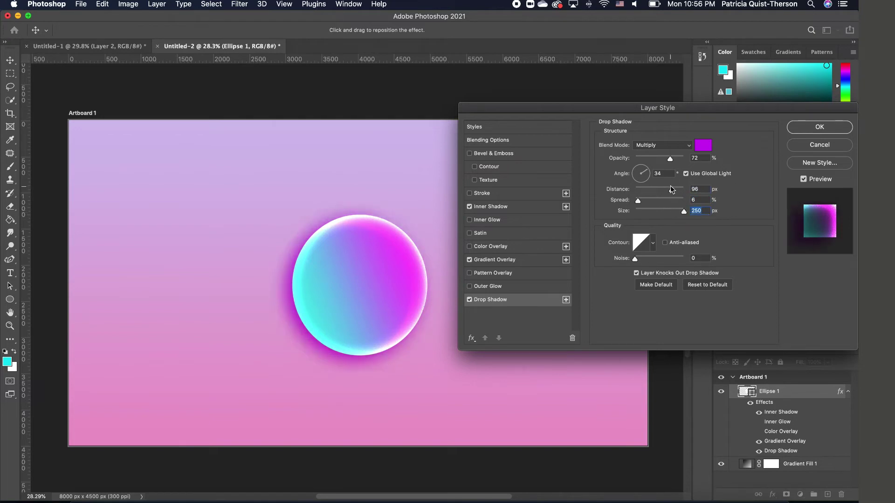
pyautogui.moveTo(672, 193); pyautogui.dragTo(652, 198)
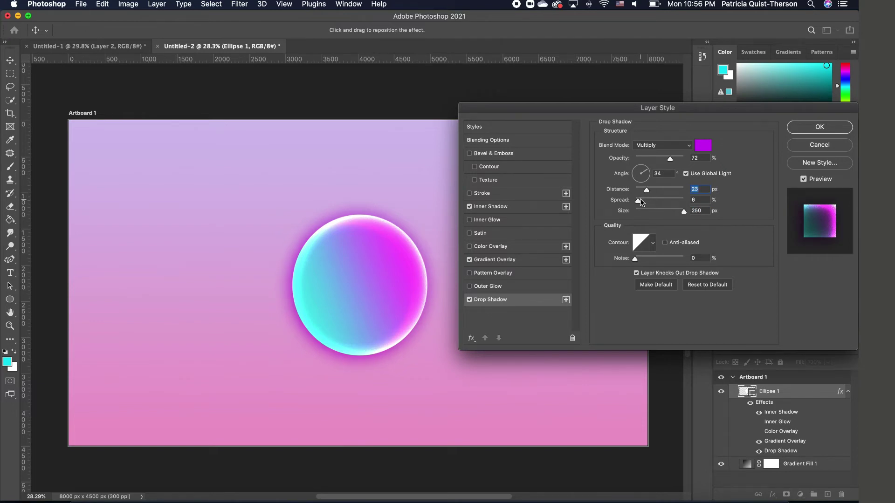
pyautogui.press('Return')
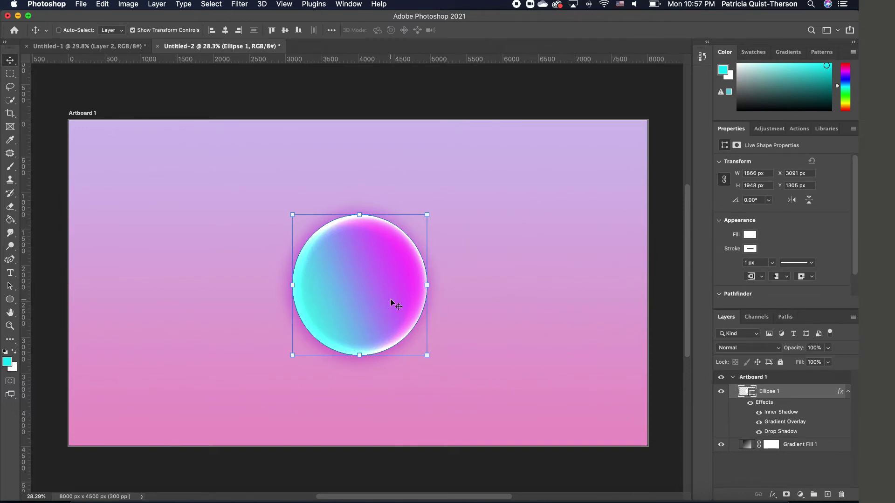
# - Duplicate the sphere, shrink the copy and place it at the upper right
pyautogui.press('super+j')
pyautogui.moveTo(373, 304); pyautogui.dragTo(566, 224)
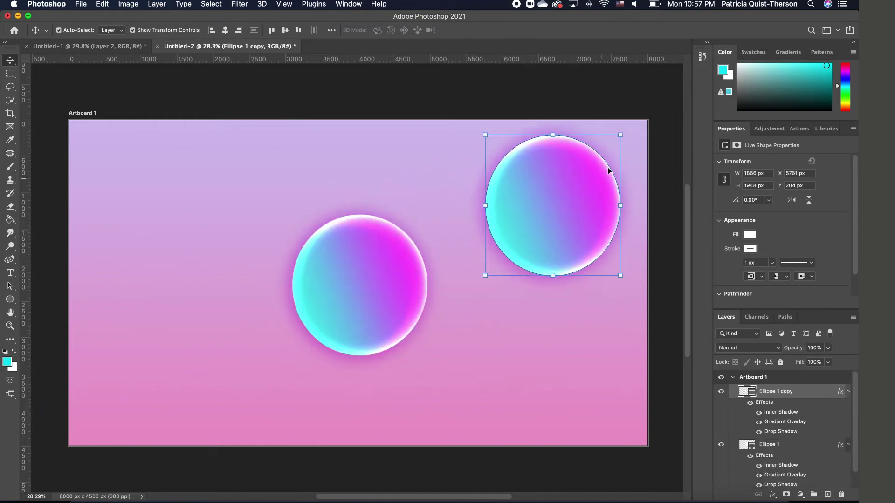
pyautogui.moveTo(623, 135); pyautogui.dragTo(527, 232)
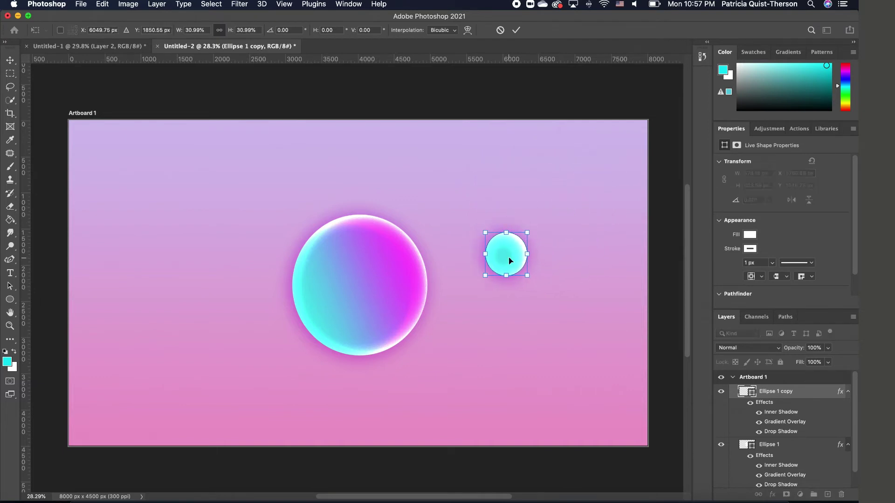
pyautogui.click(531, 311)
pyautogui.moveTo(515, 267); pyautogui.dragTo(569, 193)
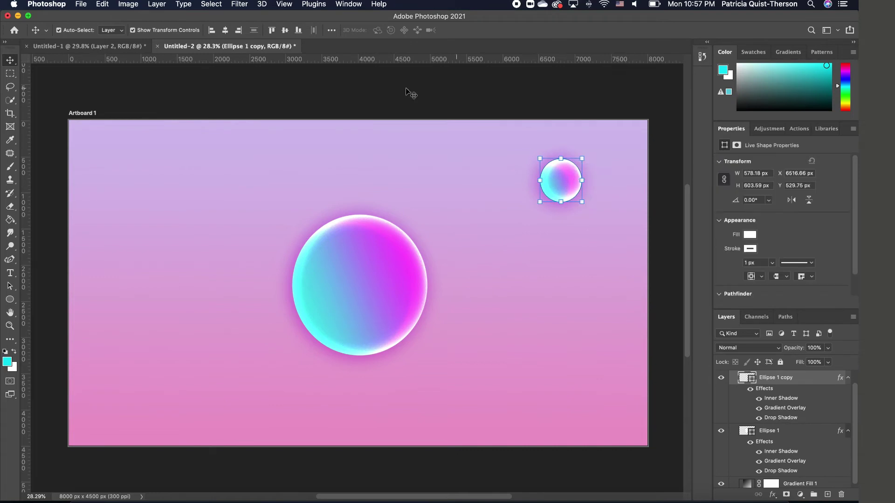
# - Convert the small copy to a smart object, Gaussian-blur it, and duplicate it to the upper left
pyautogui.click(238, 5)
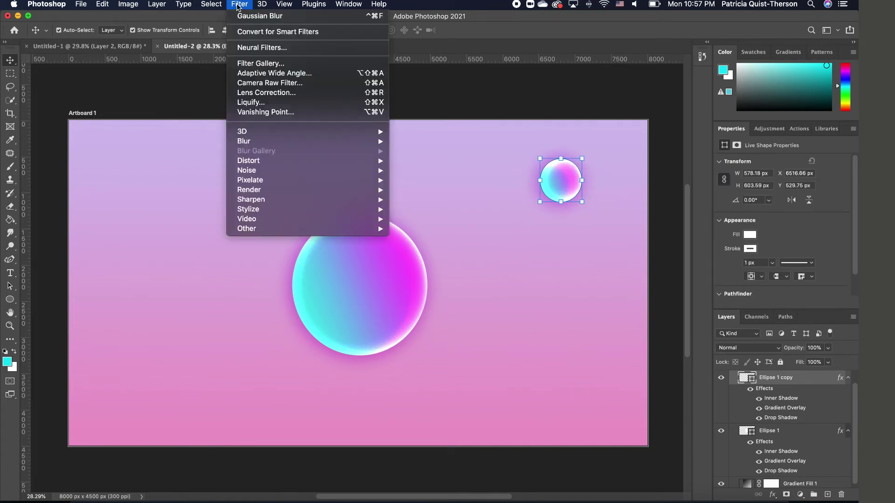
pyautogui.moveTo(261, 141)
pyautogui.click(420, 179)
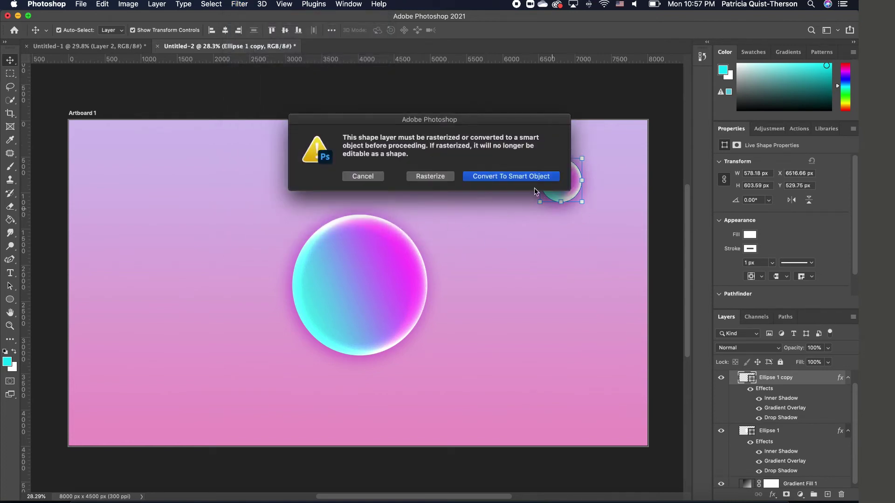
pyautogui.click(525, 177)
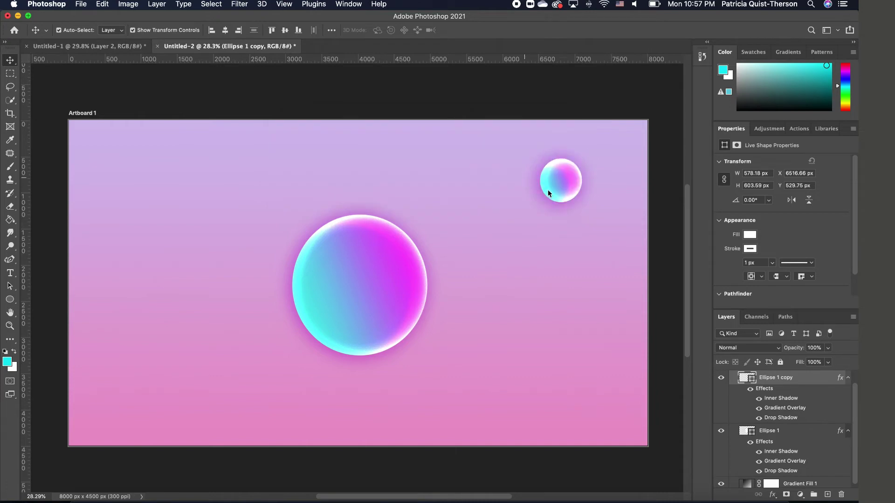
pyautogui.moveTo(723, 271); pyautogui.dragTo(668, 271)
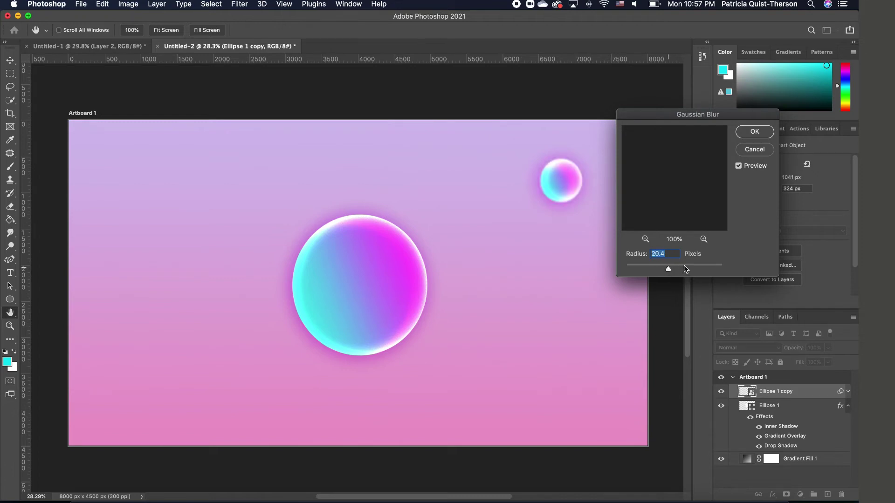
pyautogui.click(755, 131)
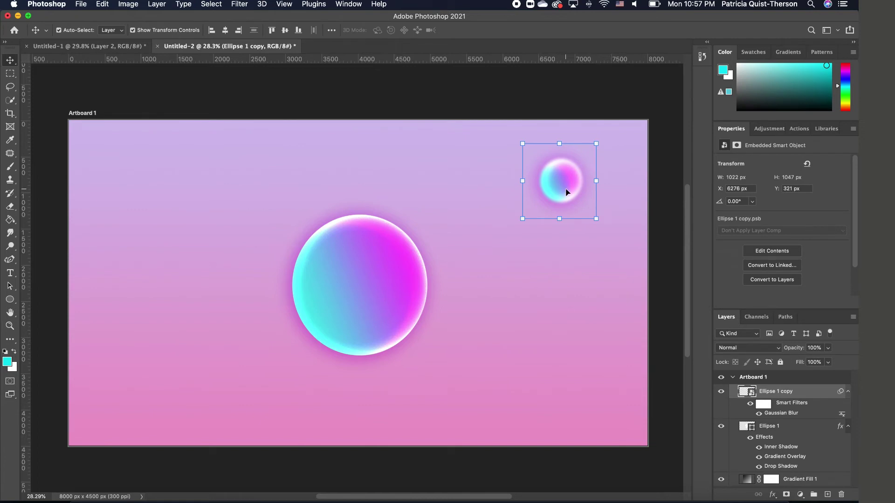
pyautogui.press('super+j')
pyautogui.moveTo(565, 186); pyautogui.dragTo(230, 210)
# - Scale the upper-left sphere copy down to about 631 × 645 px
pyautogui.click(277, 169)
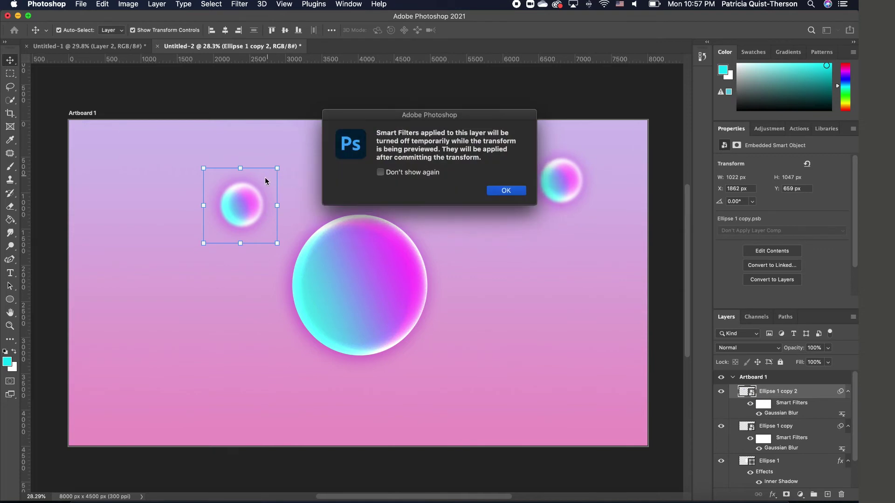
pyautogui.click(514, 193)
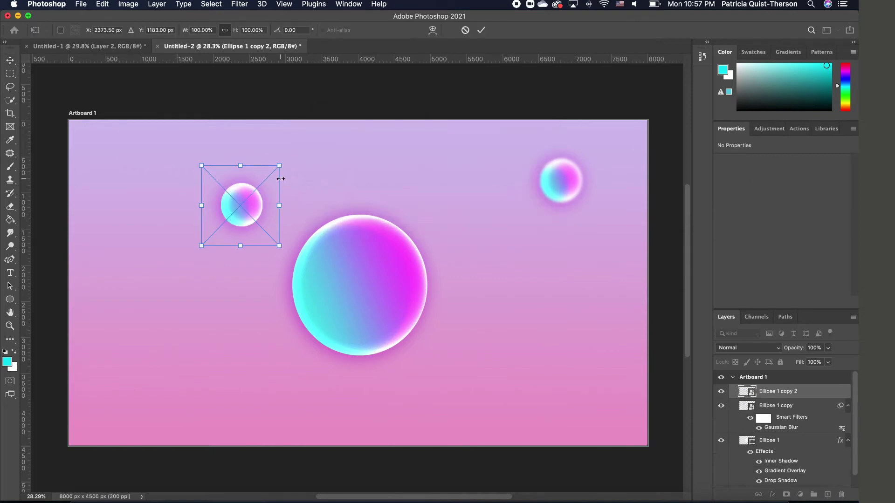
pyautogui.moveTo(280, 165); pyautogui.dragTo(248, 196)
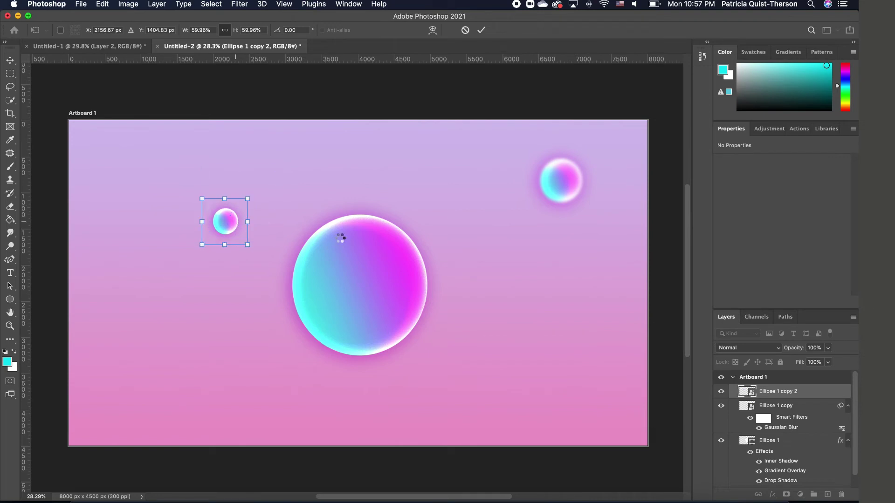
pyautogui.press('Return')
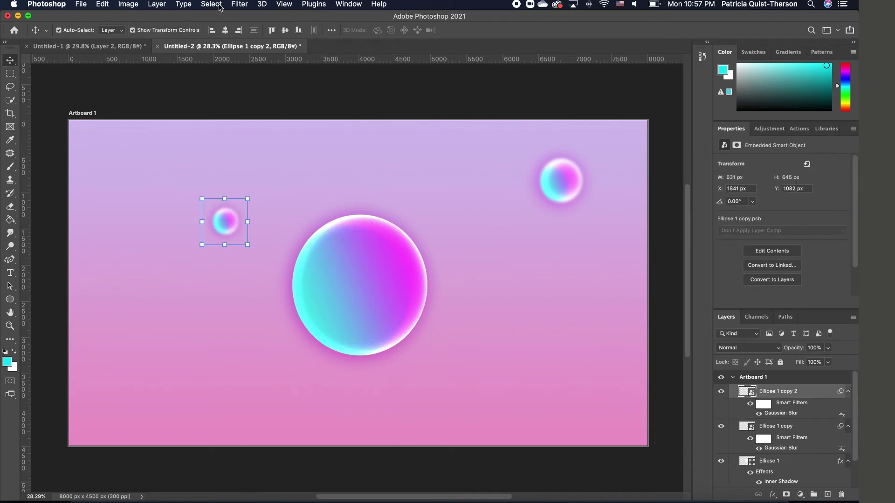
# - Apply a second Gaussian Blur to the upper-left sphere copy
pyautogui.click(240, 4)
pyautogui.moveTo(254, 141)
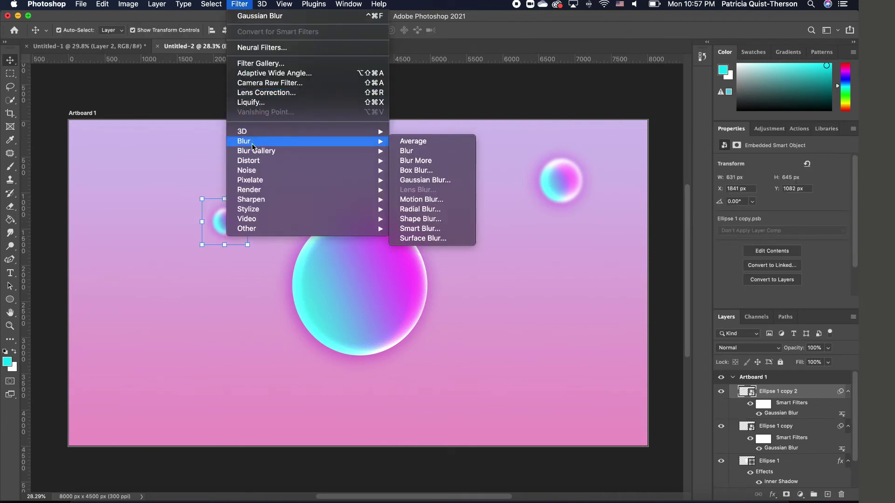
pyautogui.click(425, 180)
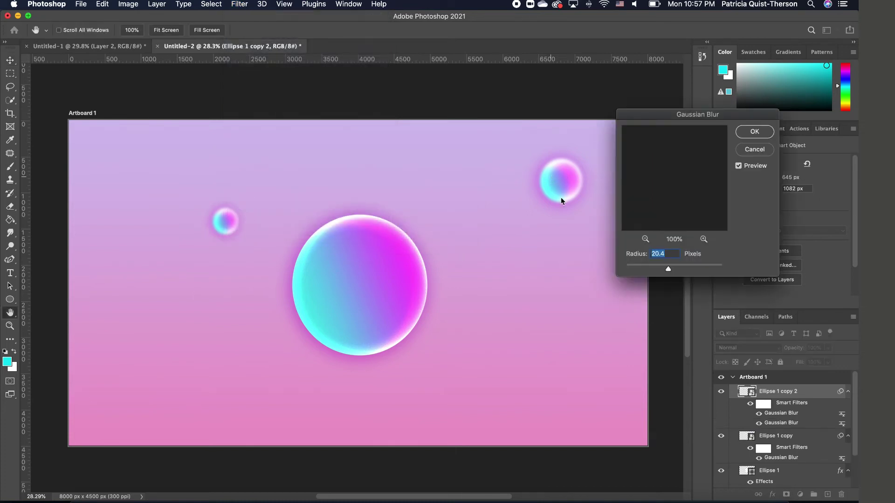
pyautogui.moveTo(664, 269); pyautogui.dragTo(669, 270)
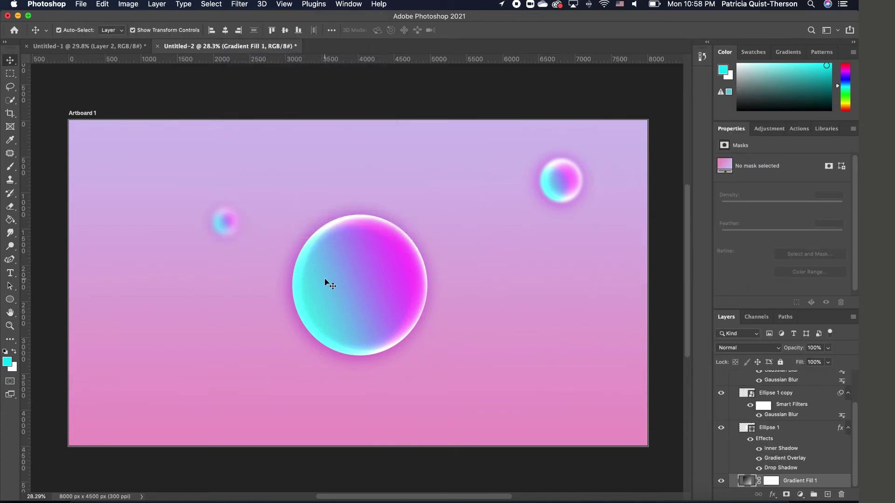
pyautogui.click(551, 196)
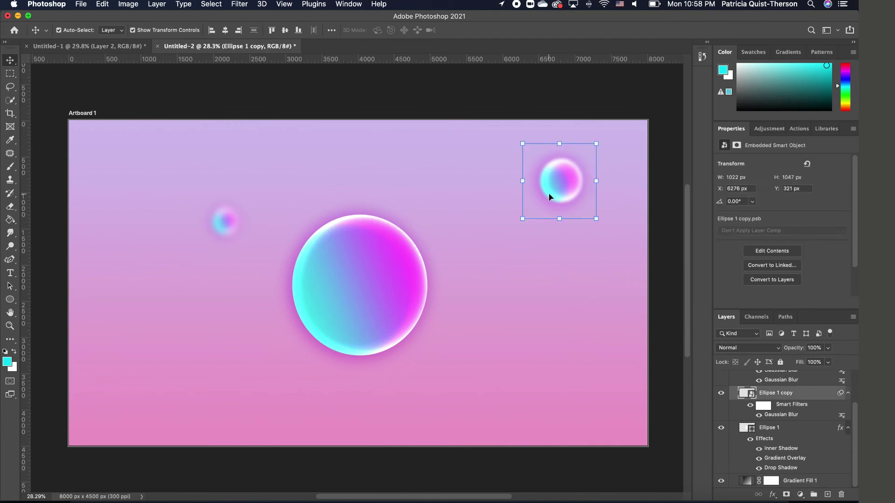
# - Duplicate the blurred sphere, scale it about 325%, and place it cropped at the lower right
pyautogui.moveTo(576, 171); pyautogui.dragTo(501, 389)
pyautogui.click(526, 364)
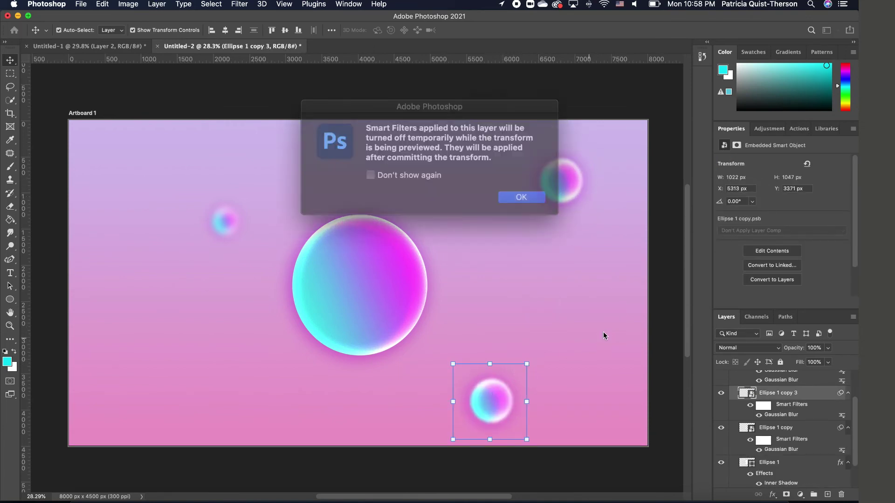
pyautogui.click(517, 189)
pyautogui.moveTo(529, 362); pyautogui.dragTo(670, 181)
pyautogui.moveTo(558, 364); pyautogui.dragTo(576, 459)
pyautogui.press('Return')
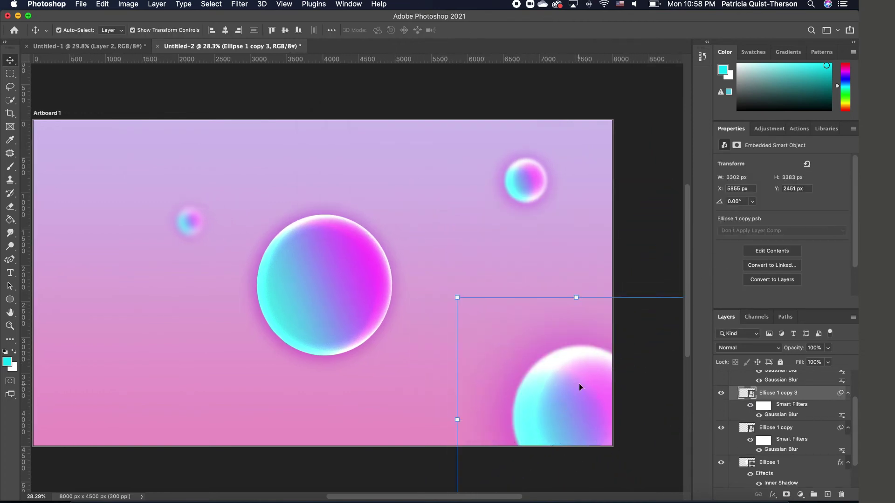
# - Duplicate another copy to the lower left and scale it about 479%
pyautogui.scroll(-3, 328, 360)
pyautogui.moveTo(542, 411); pyautogui.dragTo(140, 387)
pyautogui.hotkey('ctrl', 't')
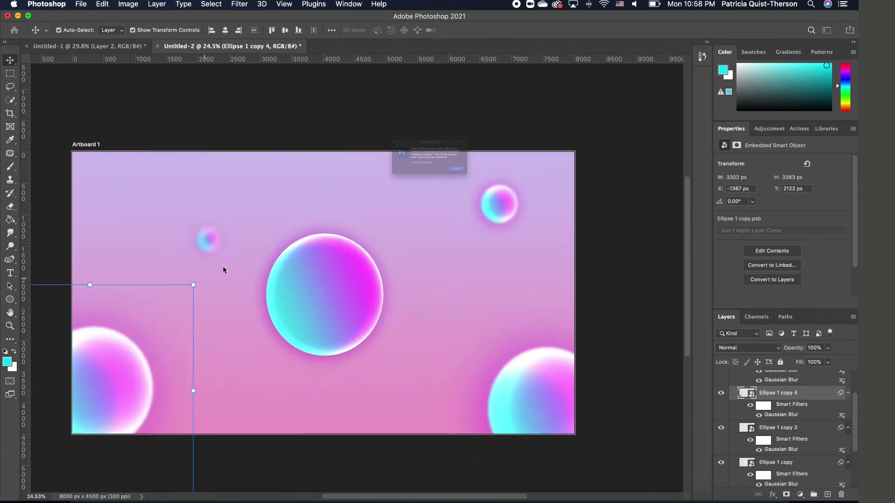
pyautogui.moveTo(195, 286); pyautogui.dragTo(280, 194)
pyautogui.press('Return')
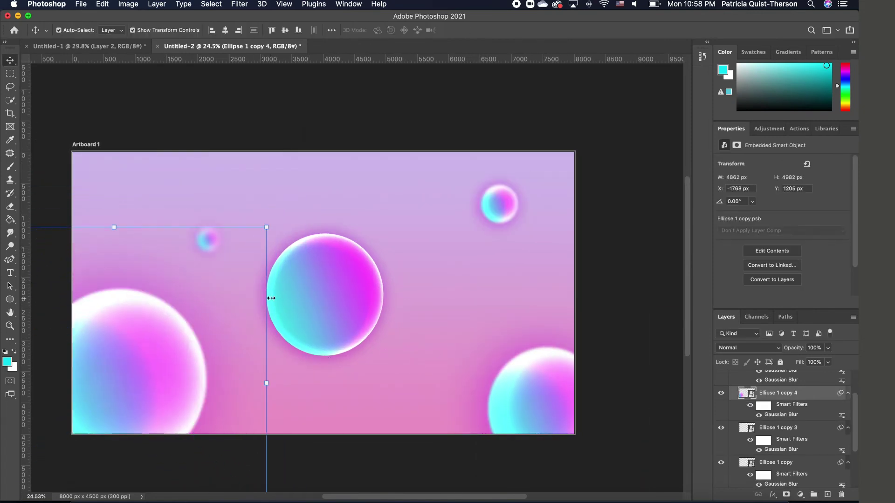
pyautogui.click(239, 3)
# - Give Ellipse 1 copy 4, the large lower-left sphere, a 73.7 px Gaussian Blur
pyautogui.moveTo(257, 141)
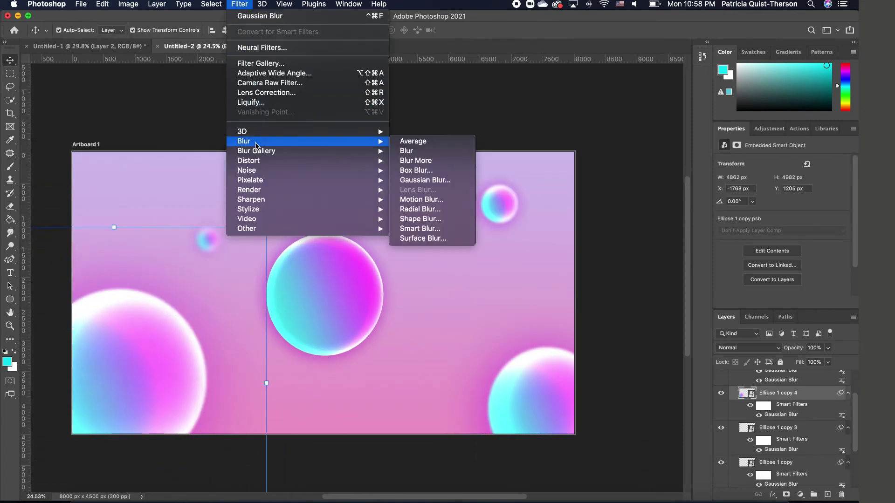
pyautogui.click(421, 182)
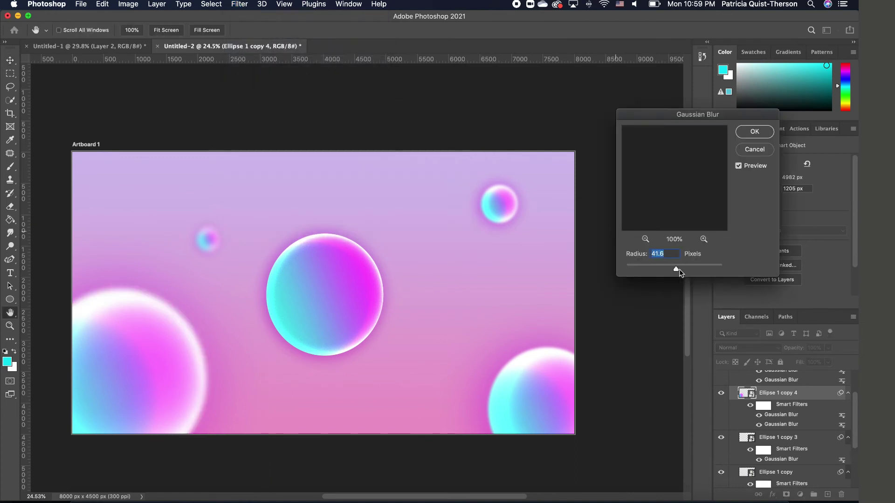
pyautogui.moveTo(677, 271); pyautogui.dragTo(684, 271)
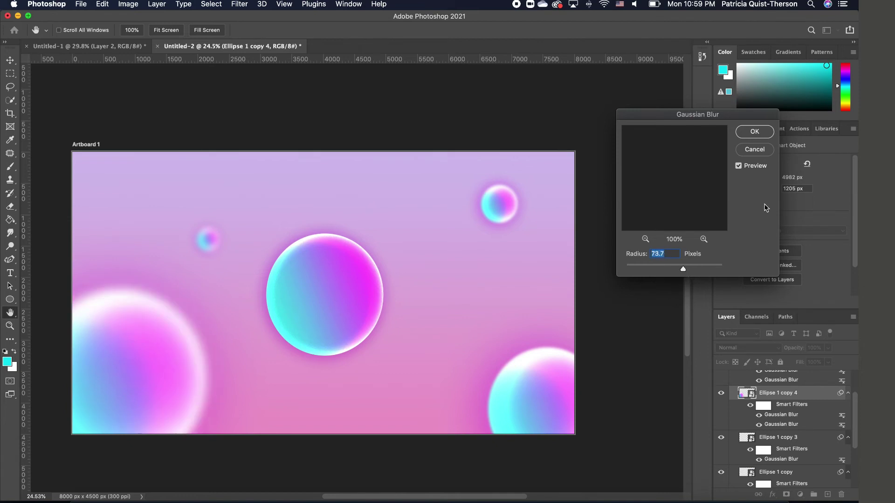
pyautogui.click(755, 132)
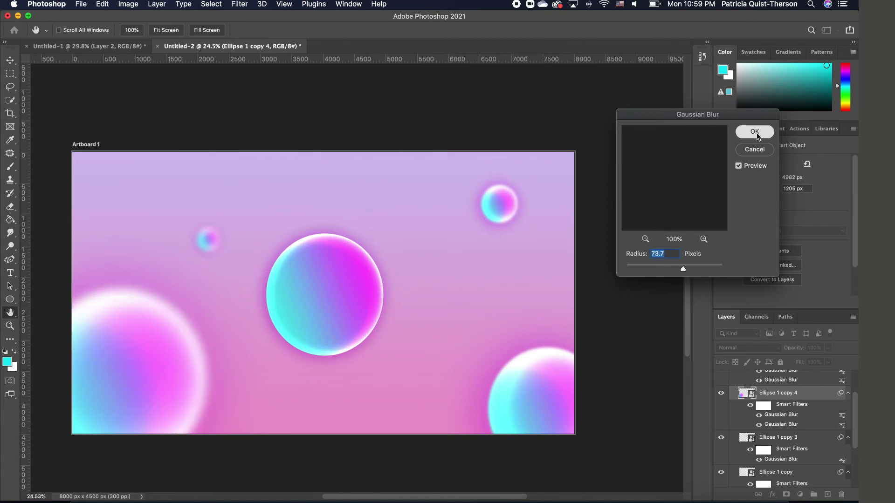
pyautogui.click(474, 230)
# - With the Curvature Pen, draw a wavy path along the artboard's top, past the right edge
pyautogui.scroll(-2, 257, 264)
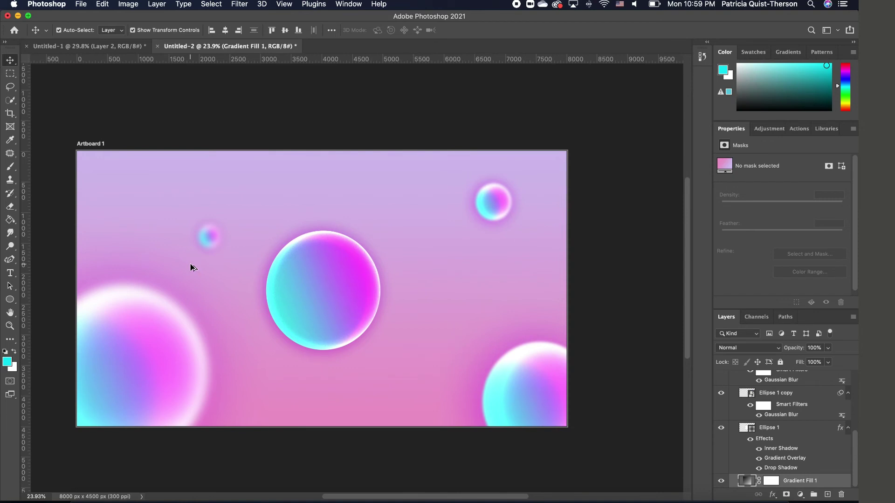
pyautogui.scroll(2, 191, 264)
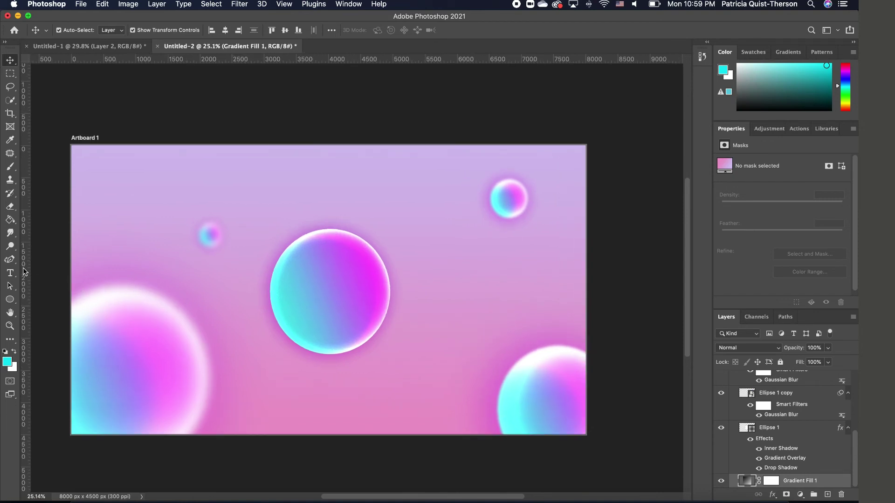
pyautogui.click(11, 261)
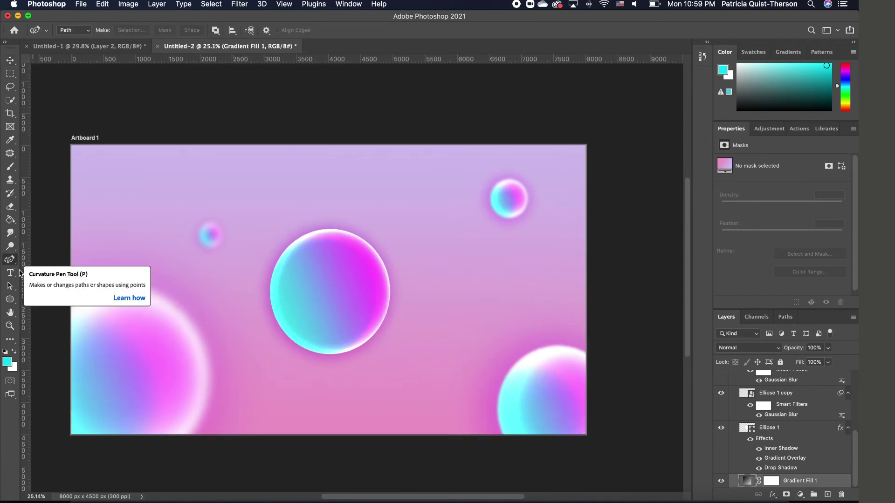
pyautogui.click(69, 254)
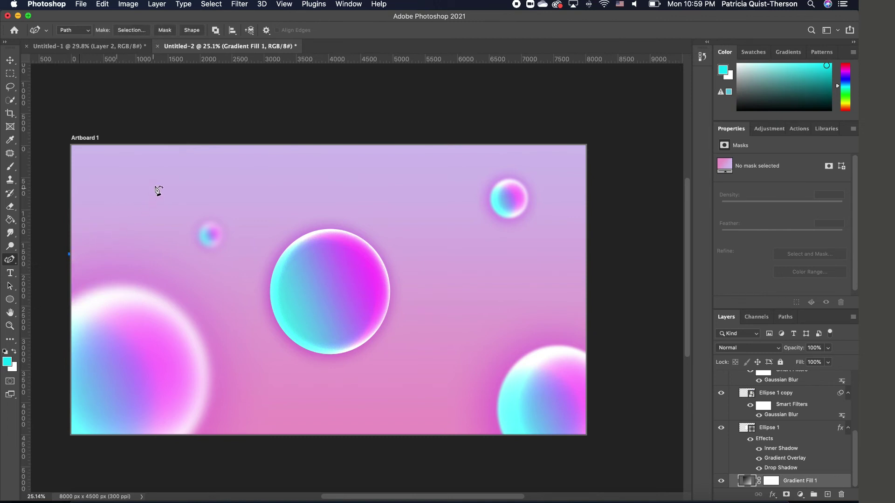
pyautogui.click(166, 174)
pyautogui.click(274, 199)
pyautogui.click(369, 207)
pyautogui.click(415, 181)
pyautogui.click(515, 157)
pyautogui.click(633, 187)
pyautogui.click(656, 300)
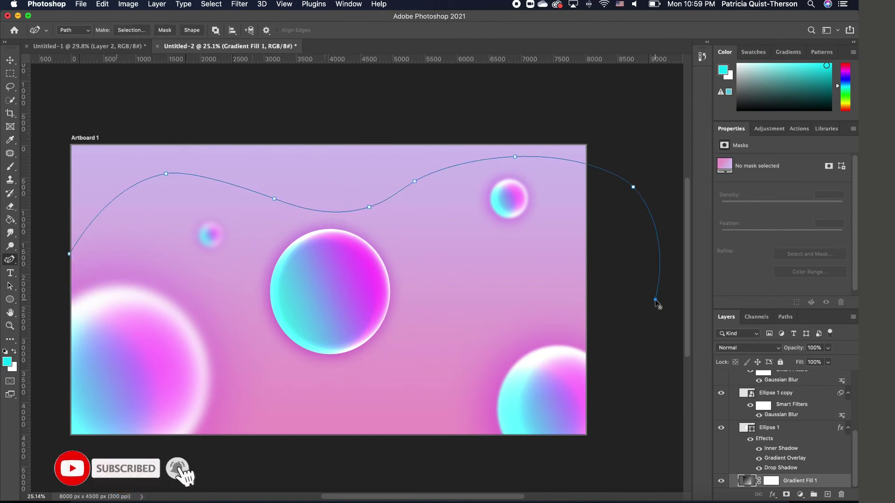
# - Bring the wave back along the bottom, close the path, and make it a shape
pyautogui.click(548, 346)
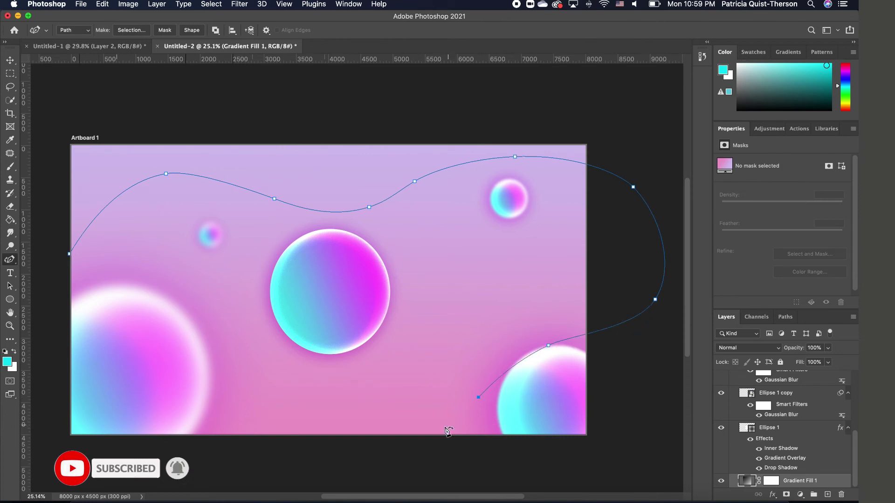
pyautogui.click(431, 448)
pyautogui.click(300, 393)
pyautogui.click(258, 322)
pyautogui.click(190, 295)
pyautogui.click(114, 303)
pyautogui.click(72, 284)
pyautogui.click(70, 254)
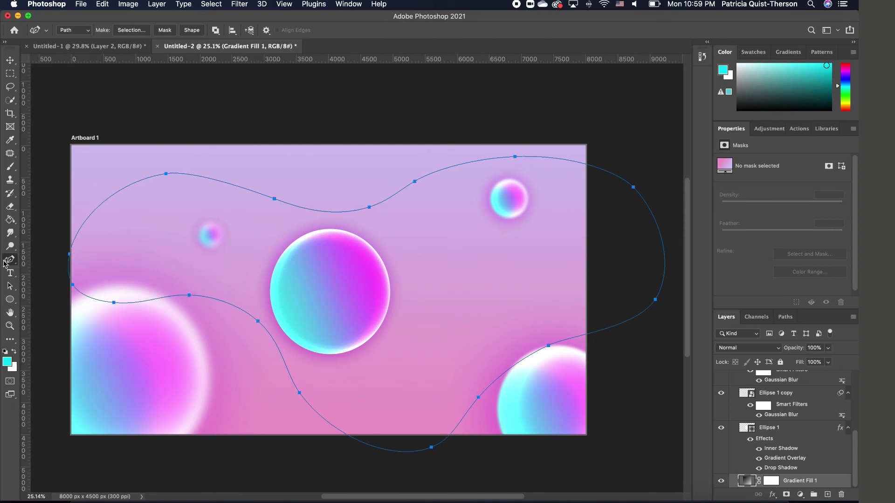
pyautogui.click(195, 33)
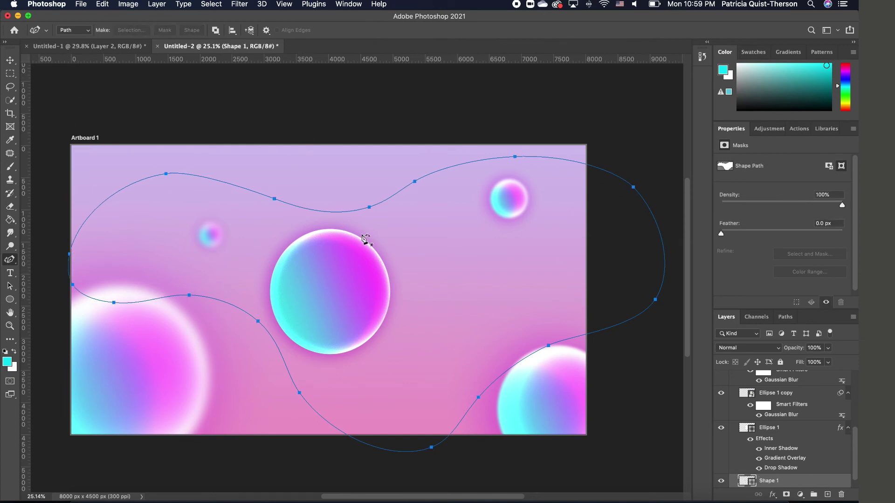
# - Set the wavy shape's fill to white
pyautogui.press('a')
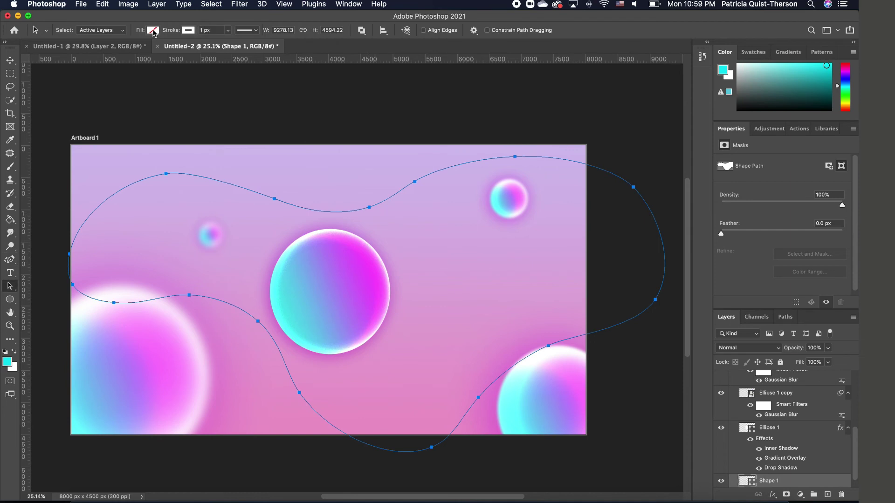
pyautogui.click(154, 31)
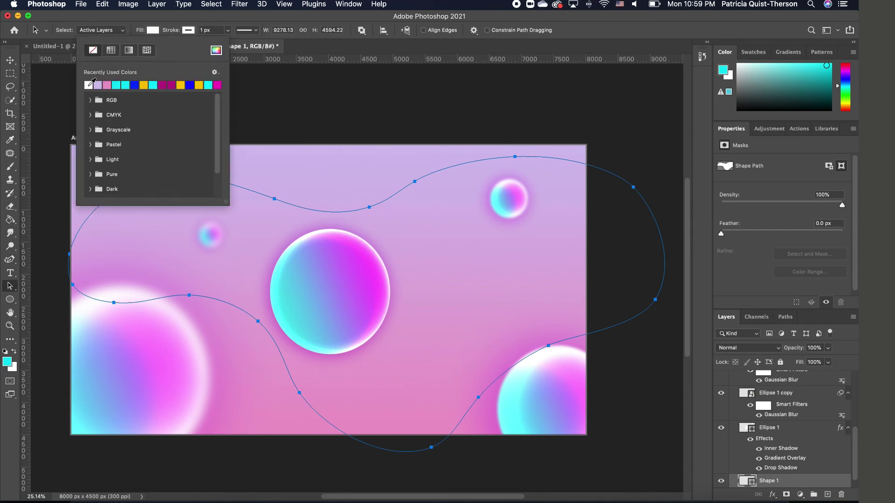
pyautogui.click(89, 85)
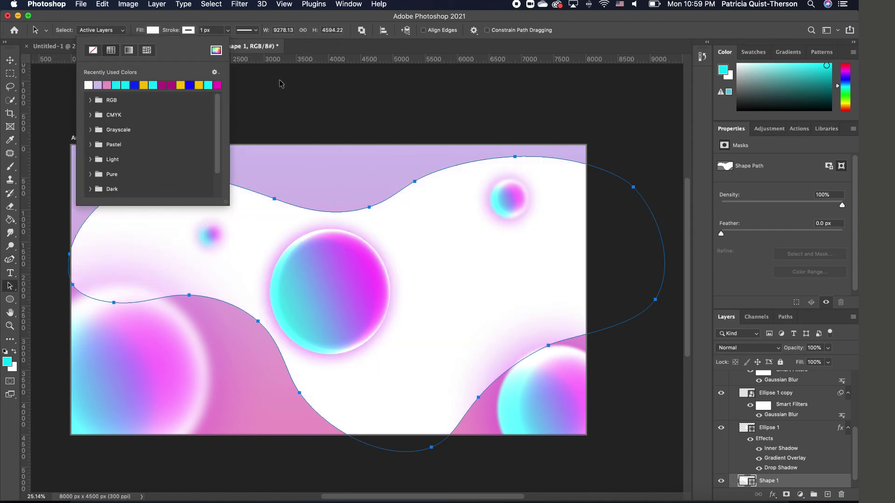
pyautogui.click(161, 30)
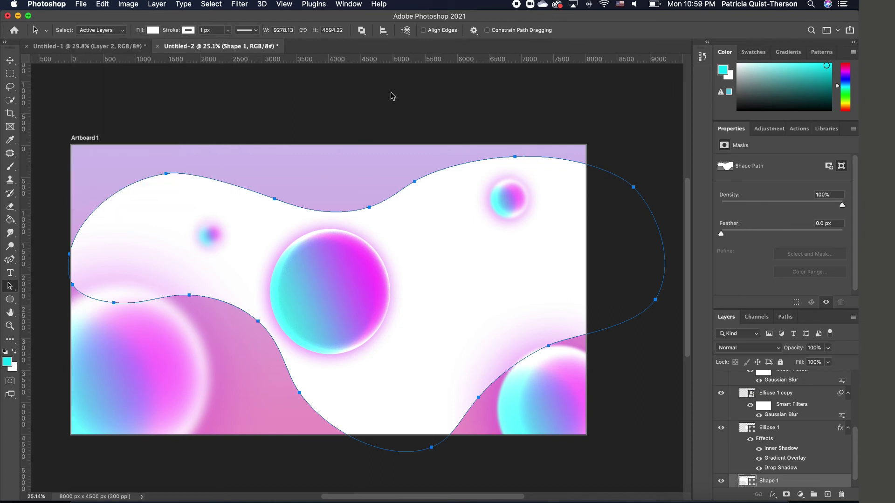
pyautogui.scroll(-1, 756, 471)
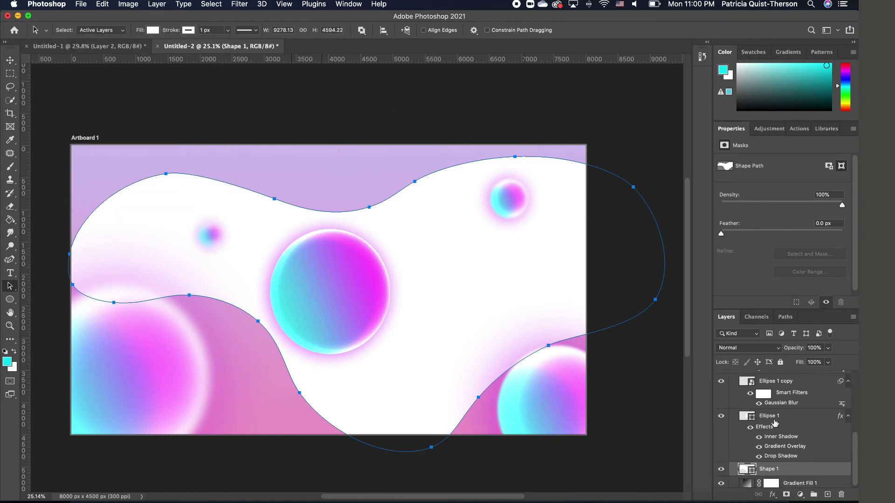
# - Copy Ellipse 1's layer style and paste it onto Shape 1
pyautogui.click(778, 420)
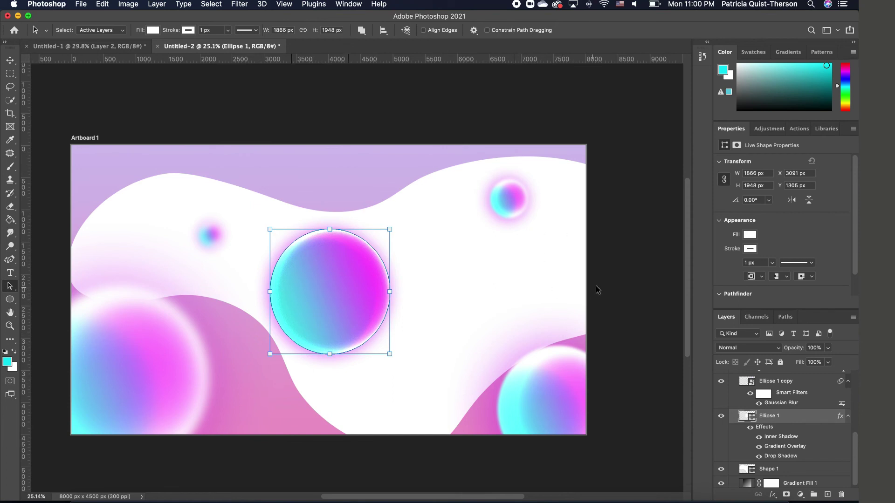
pyautogui.rightClick(785, 419)
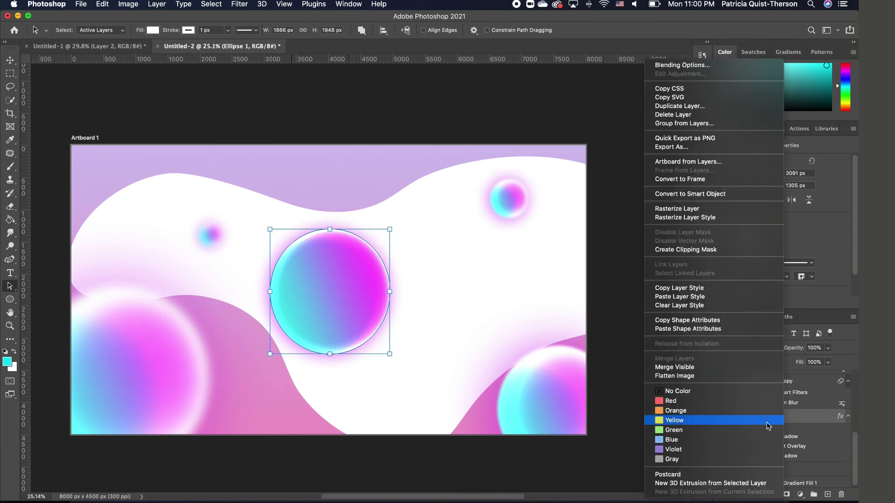
pyautogui.click(709, 289)
pyautogui.rightClick(785, 469)
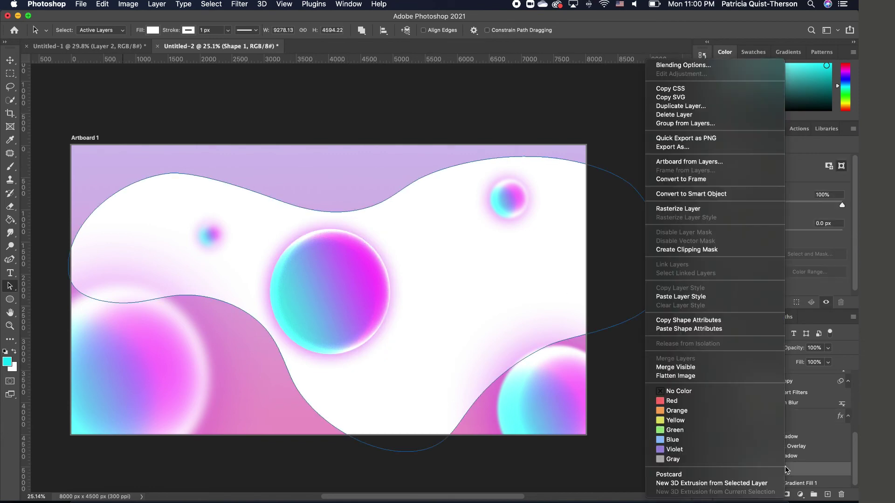
pyautogui.click(703, 329)
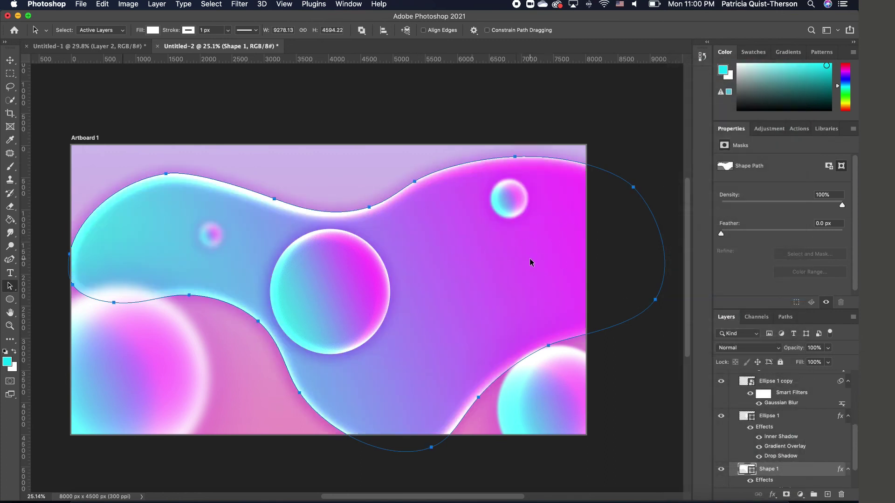
pyautogui.scroll(-2, 444, 285)
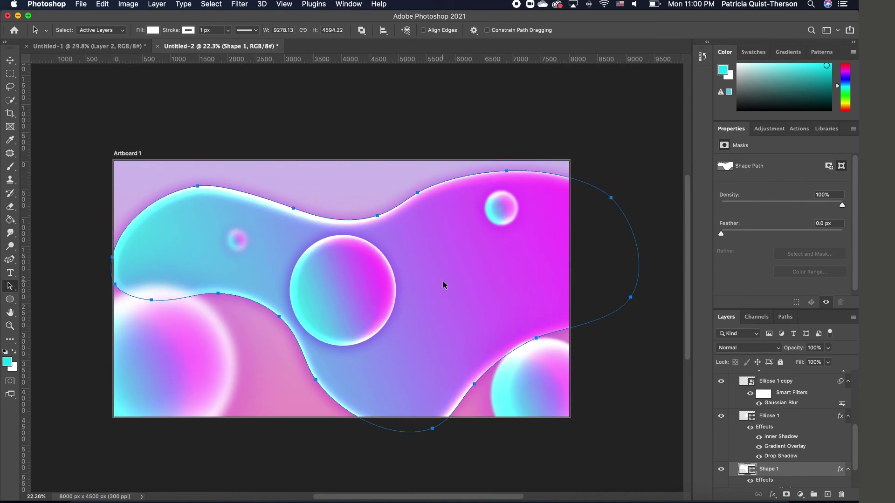
pyautogui.click(485, 146)
pyautogui.click(446, 252)
pyautogui.click(10, 61)
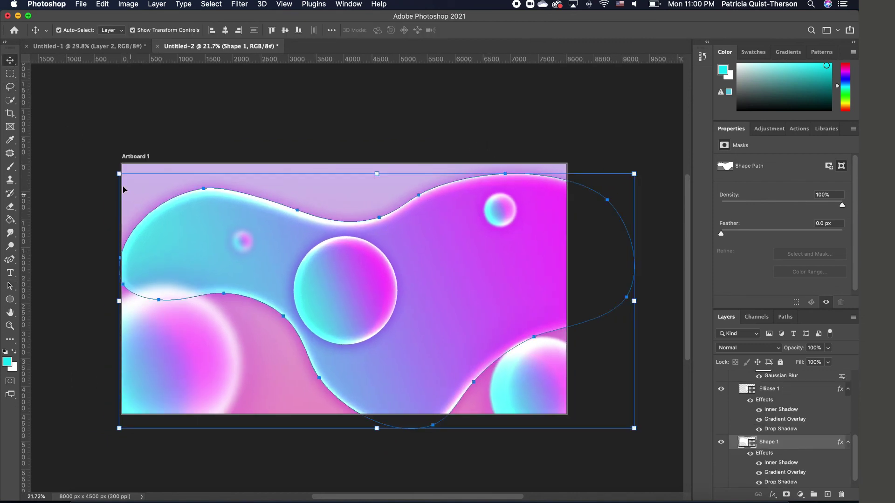
pyautogui.moveTo(119, 172); pyautogui.dragTo(67, 147)
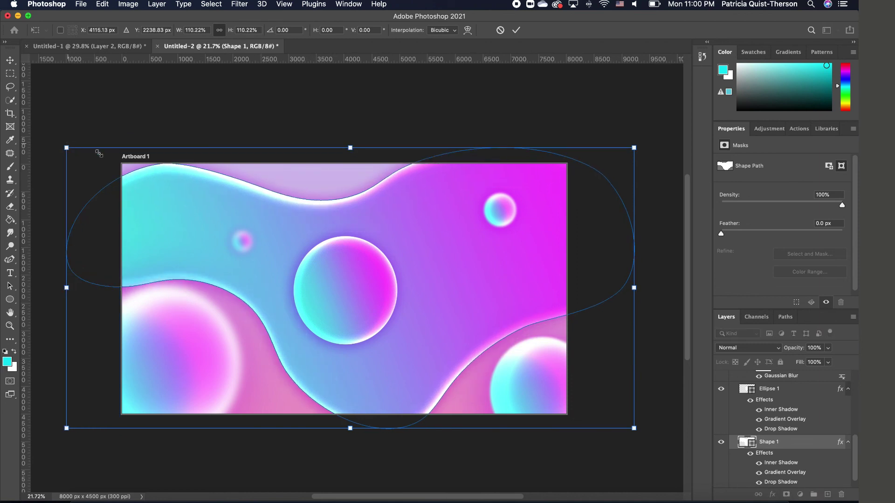
pyautogui.press('Escape')
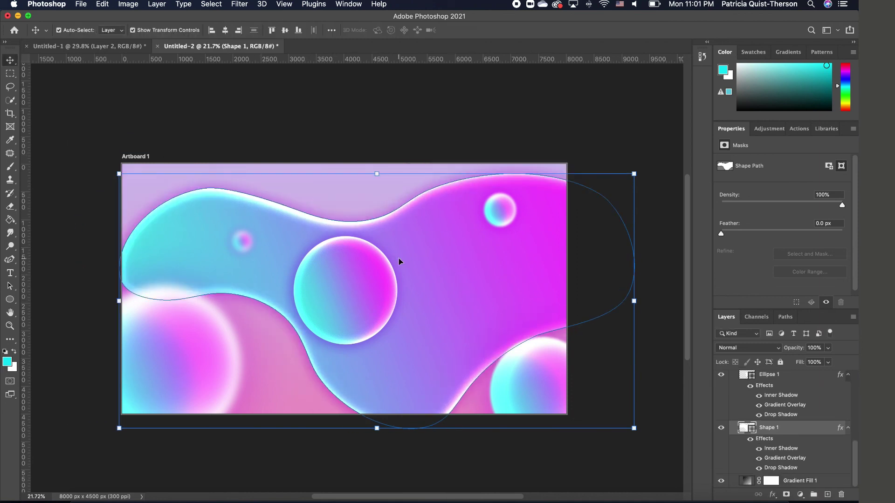
# - Convert the blob to a smart object, blur it 76.6 px with Gaussian Blur, and begin resizing it
pyautogui.click(236, 5)
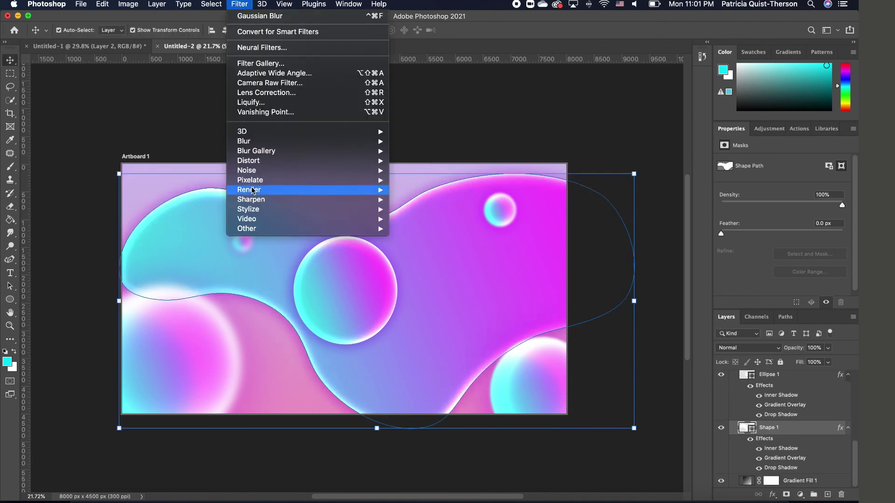
pyautogui.moveTo(258, 146)
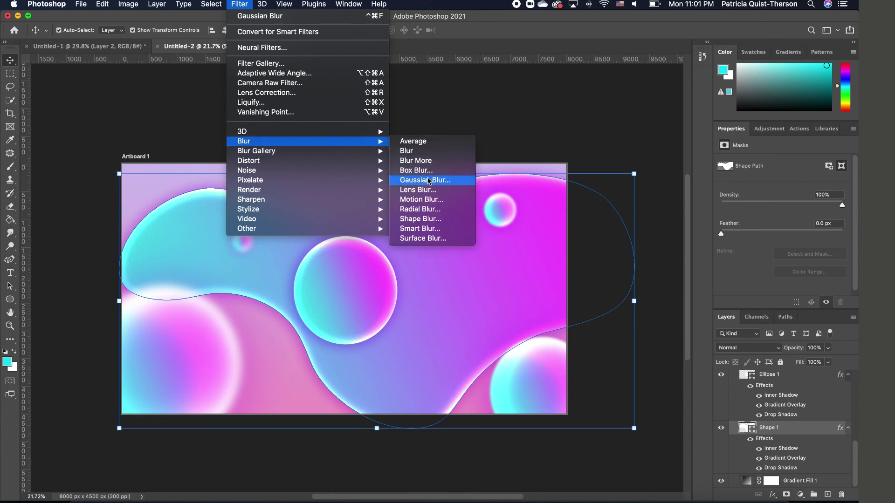
pyautogui.click(447, 186)
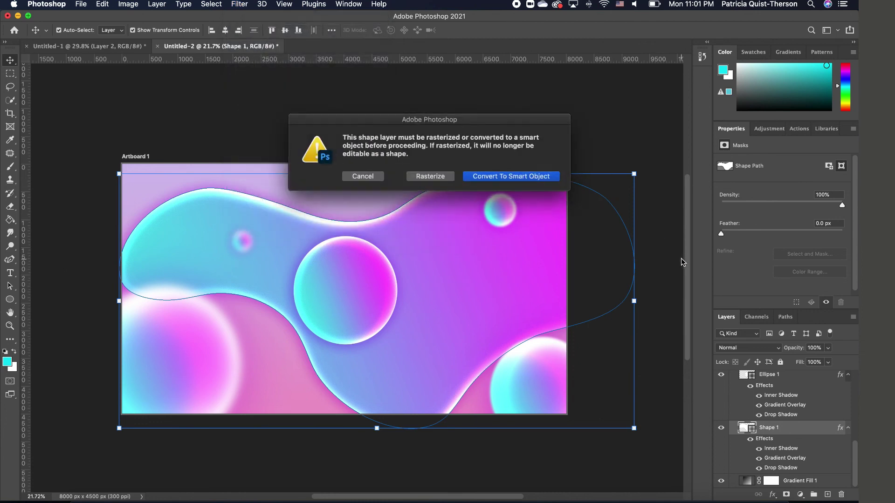
pyautogui.click(534, 179)
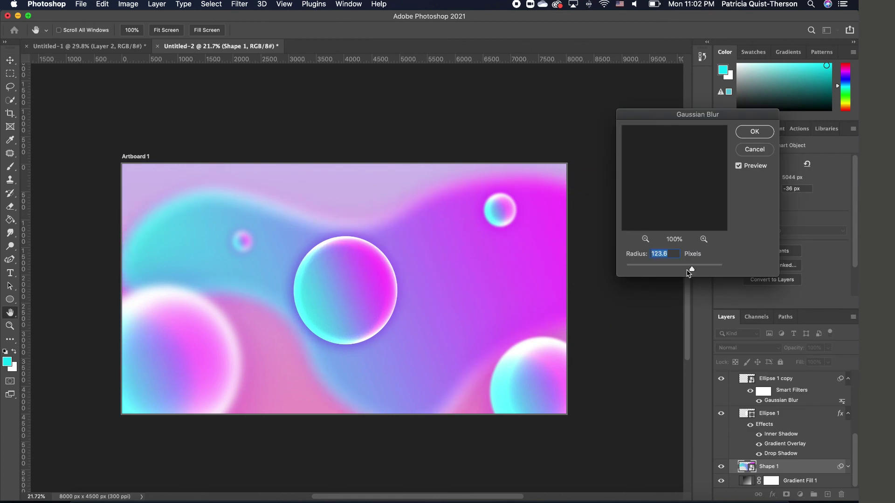
pyautogui.moveTo(677, 269); pyautogui.dragTo(691, 269)
pyautogui.moveTo(689, 269); pyautogui.dragTo(683, 269)
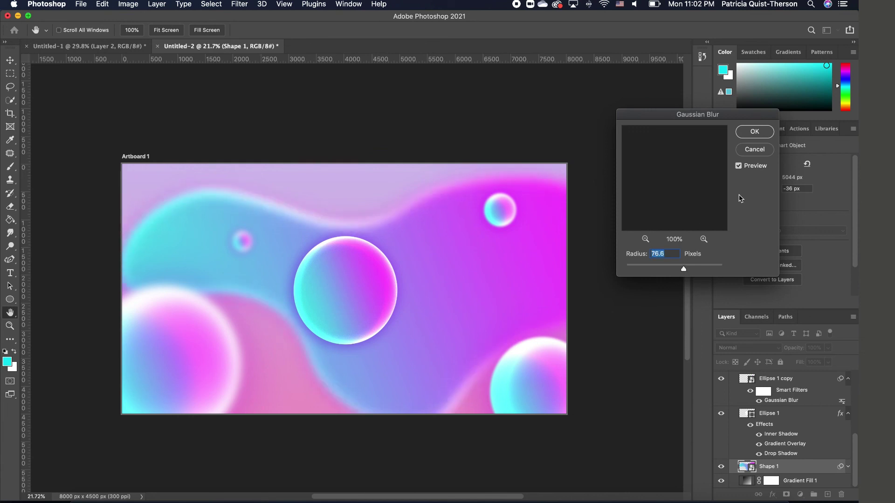
pyautogui.click(755, 132)
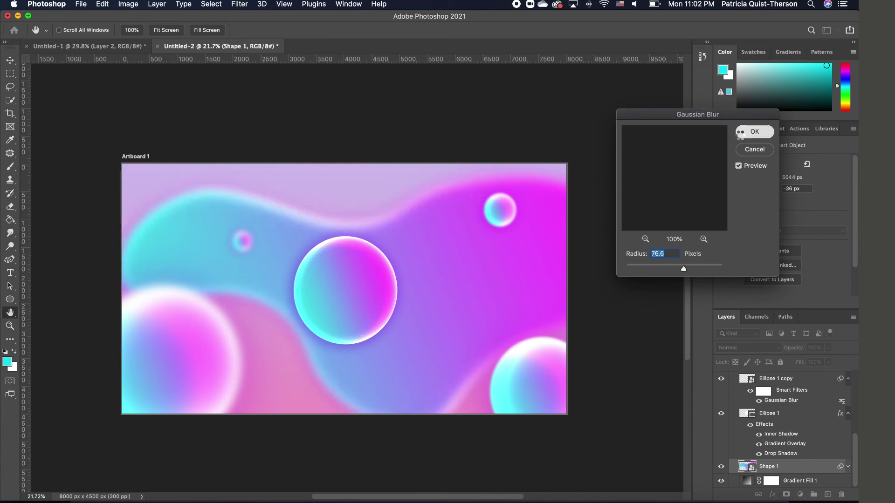
pyautogui.moveTo(101, 160); pyautogui.dragTo(74, 138)
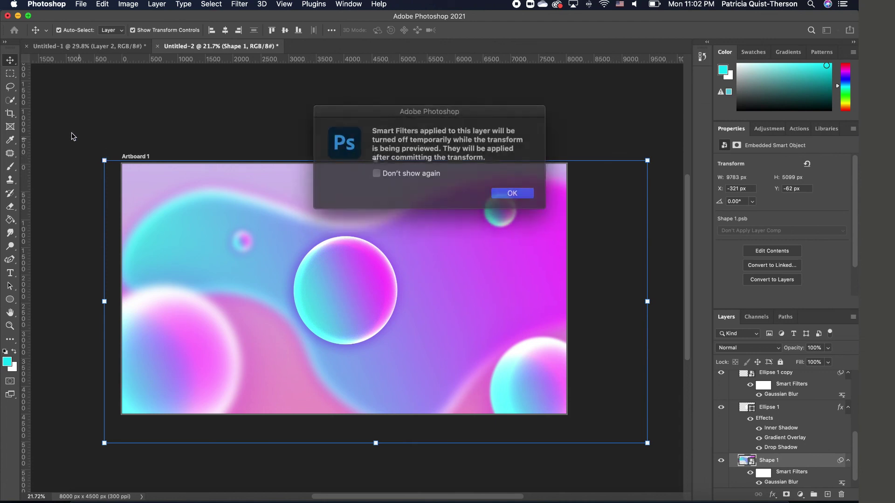
pyautogui.click(505, 191)
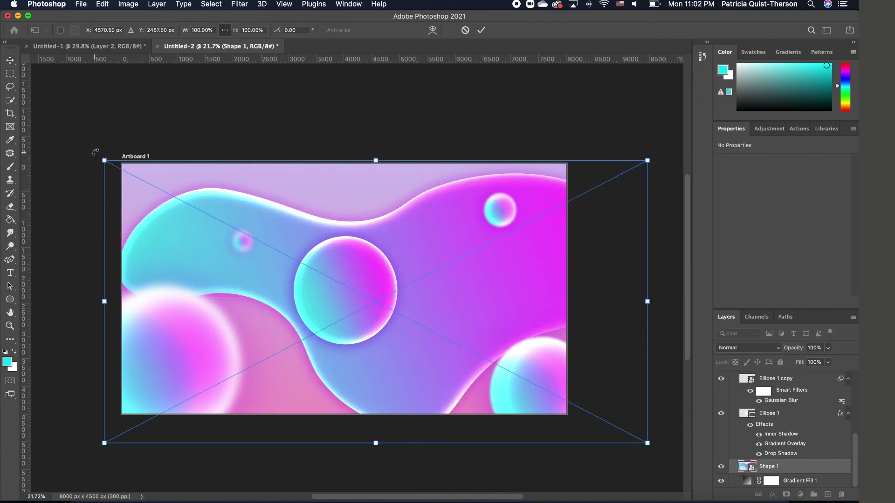